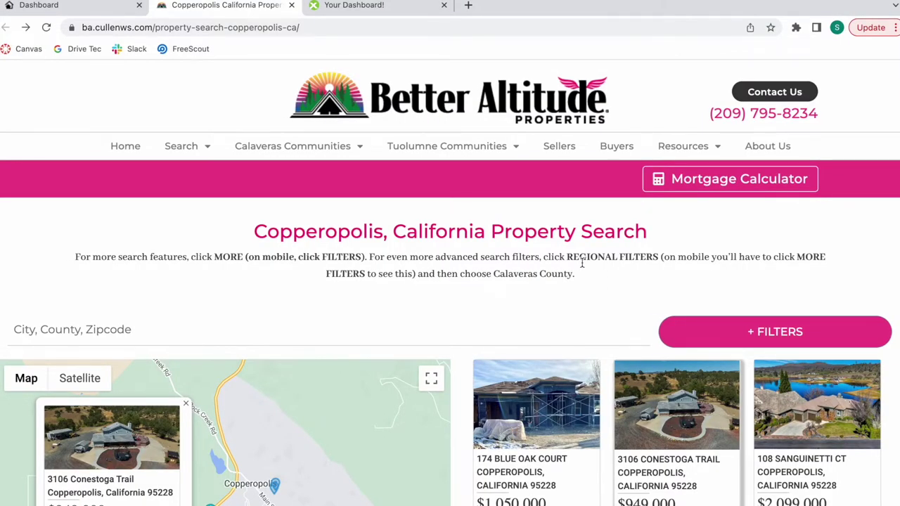
- Look over the map and listings on the Copperopolis, California Property Search page
scroll(582, 262, down, 10)
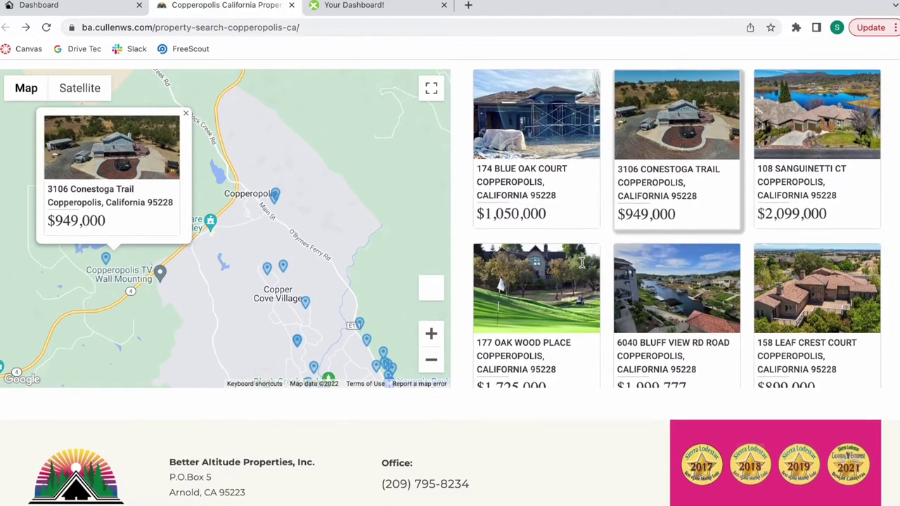
scroll(589, 481, up, 4)
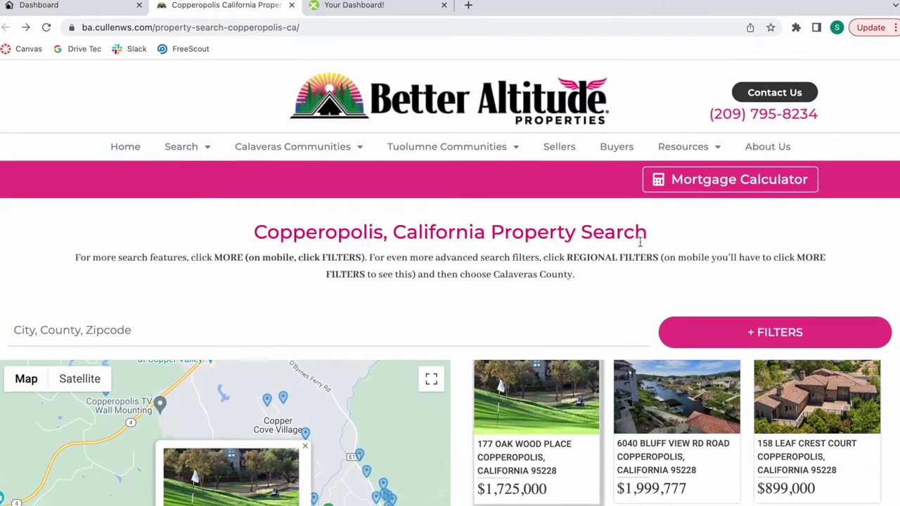
click(111, 6)
click(235, 6)
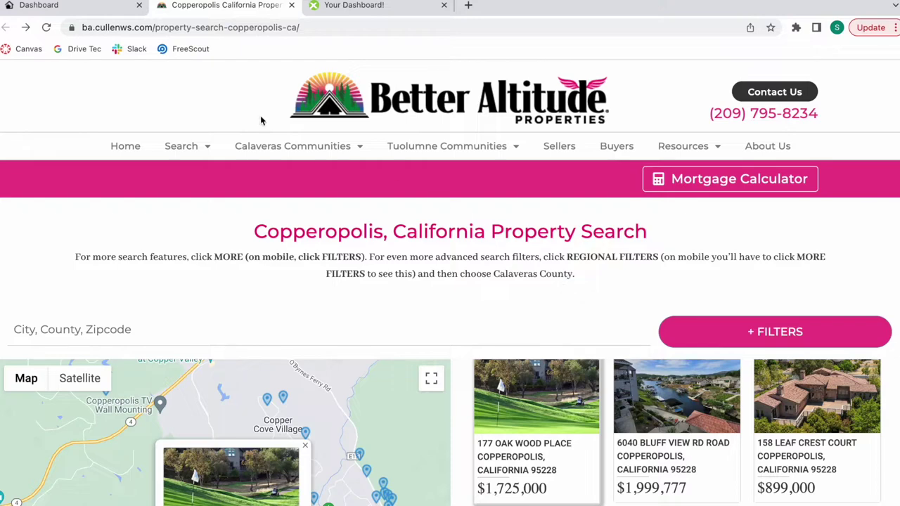
mouse_move(440, 158)
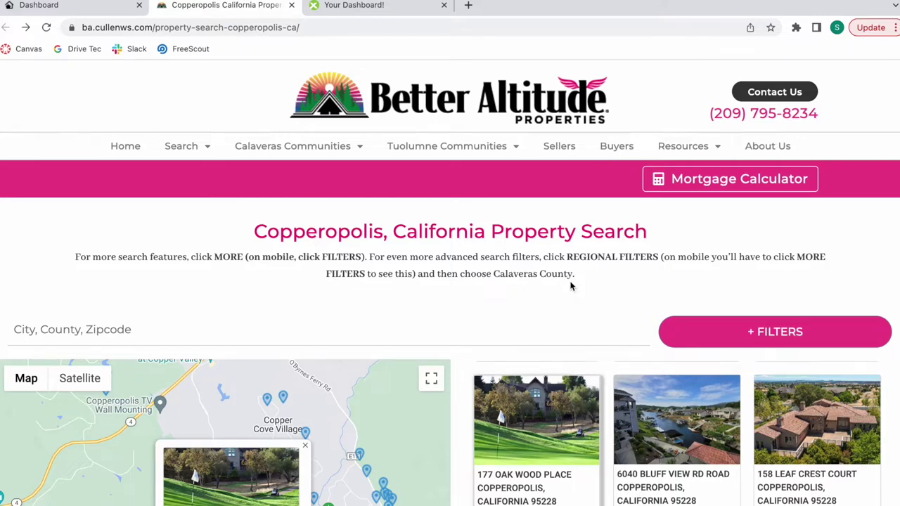
- Open the Copperopolis page from the Calaveras Communities and look through its area overview
mouse_move(291, 145)
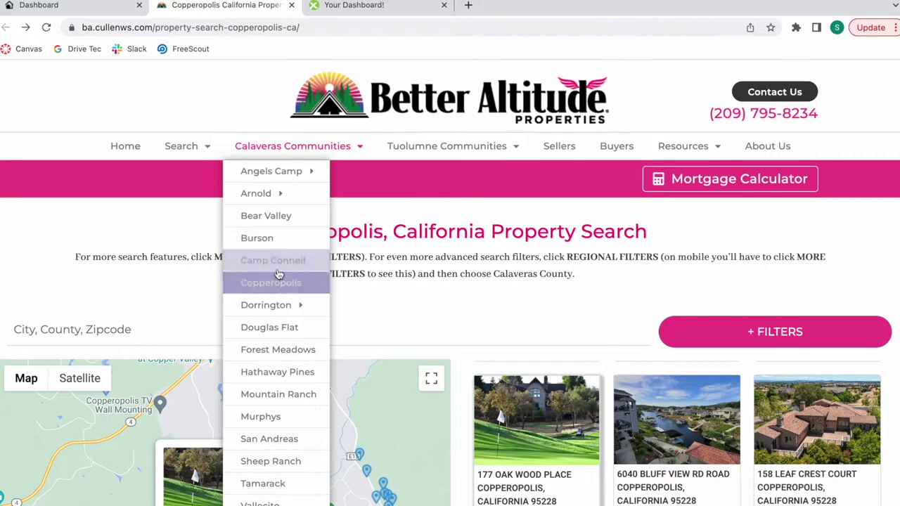
click(279, 281)
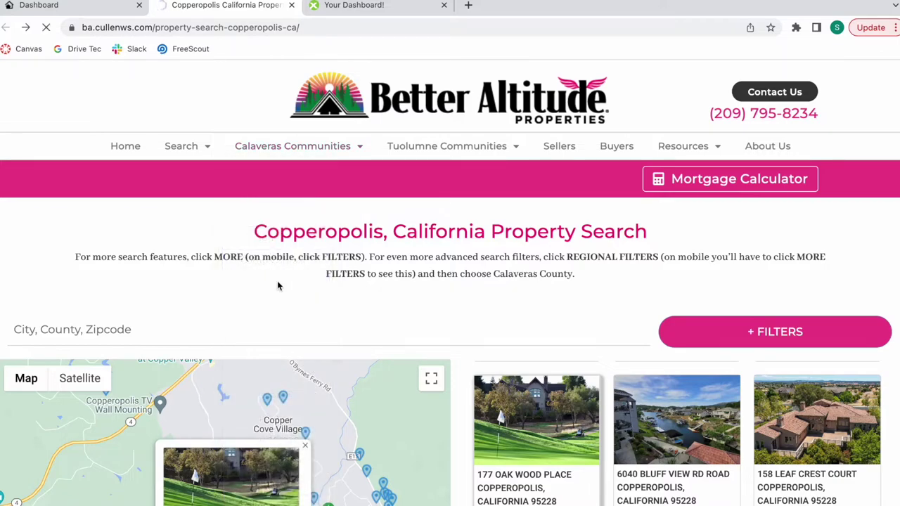
scroll(277, 281, down, 7)
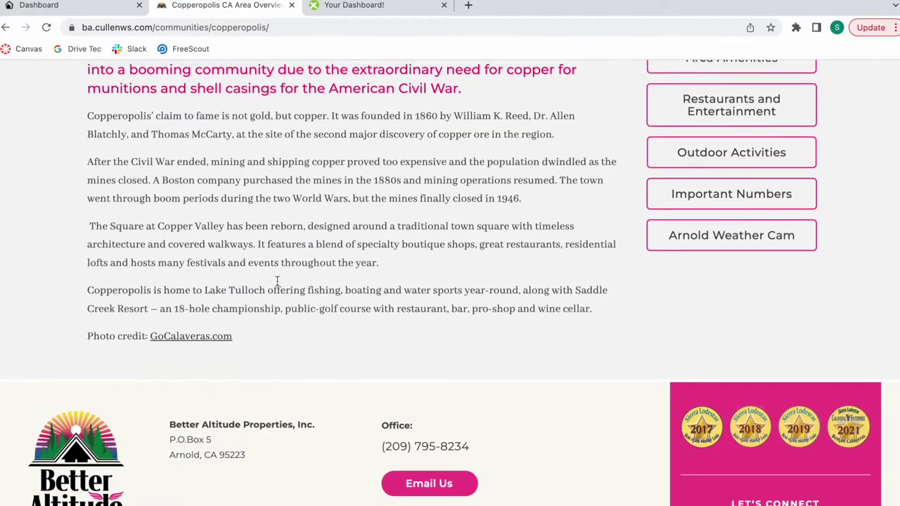
scroll(277, 282, up, 2)
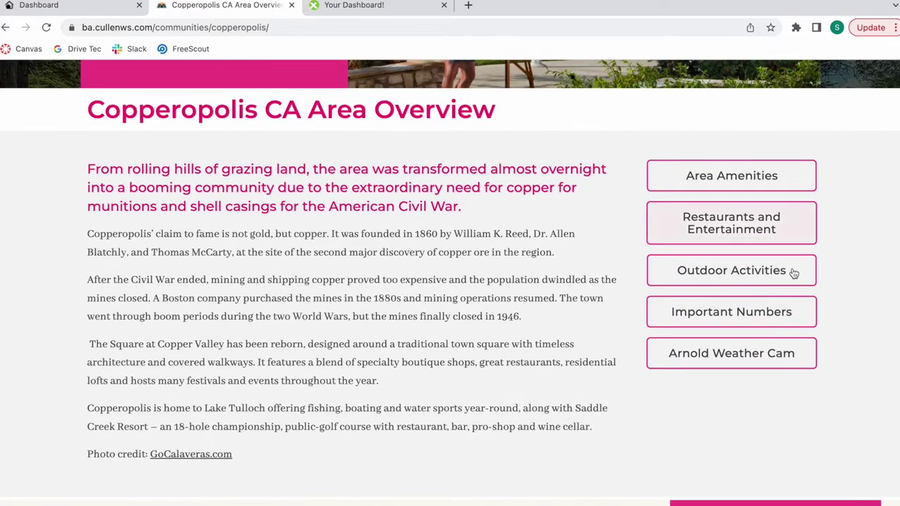
scroll(475, 302, up, 5)
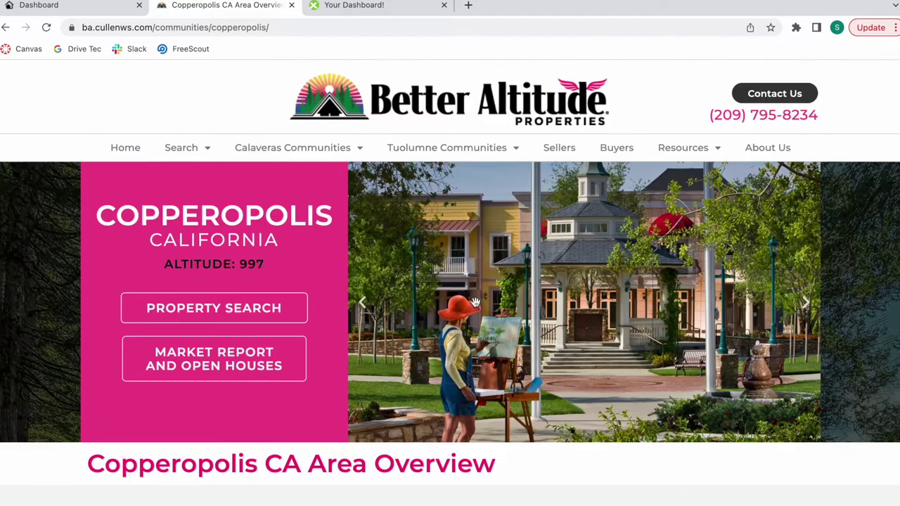
- Open the Copperopolis property search from the community page and examine its map, listings and filter bar
click(274, 309)
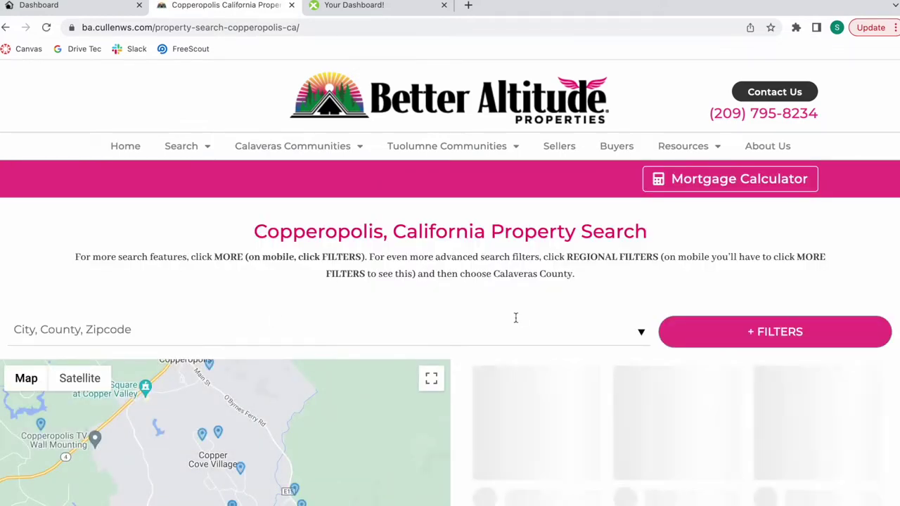
scroll(517, 320, down, 3)
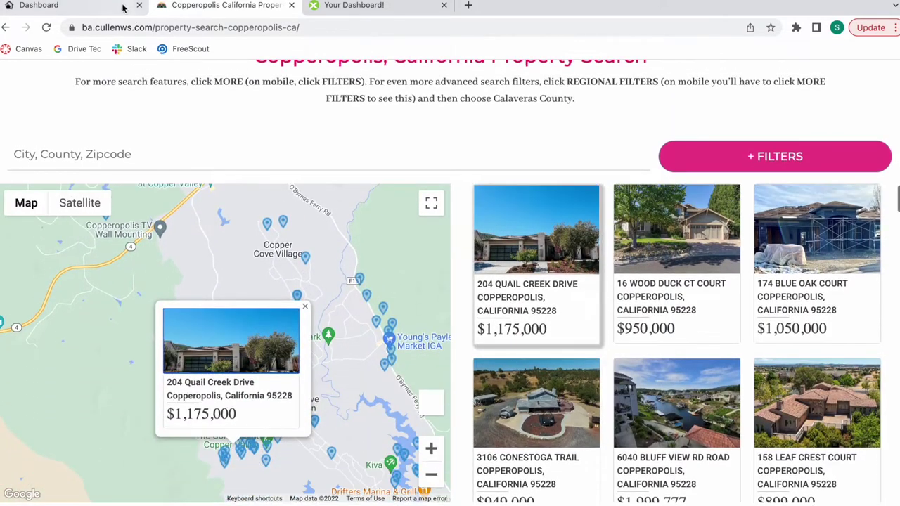
click(121, 5)
click(188, 12)
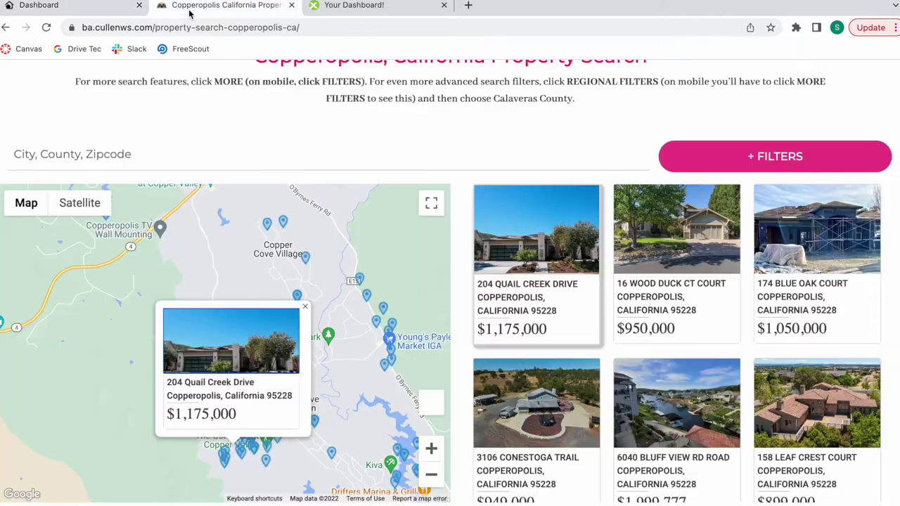
scroll(608, 178, down, 1)
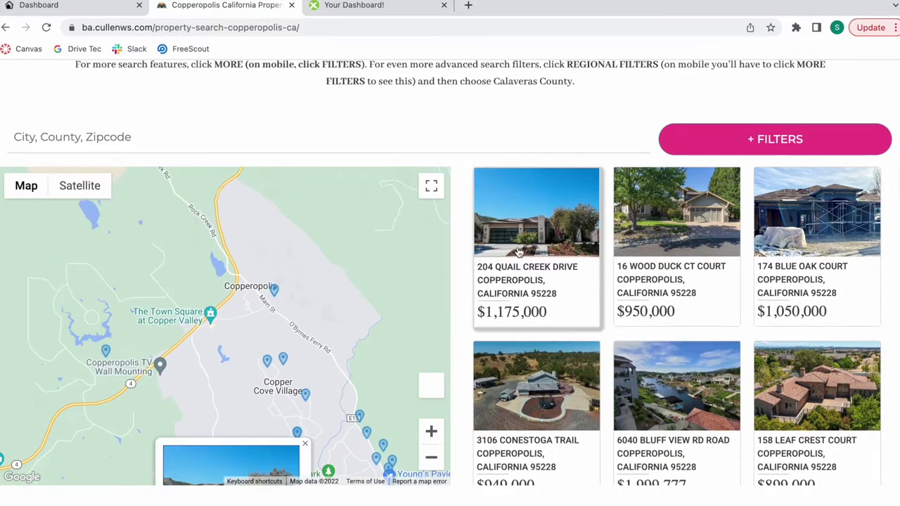
scroll(546, 141, up, 3)
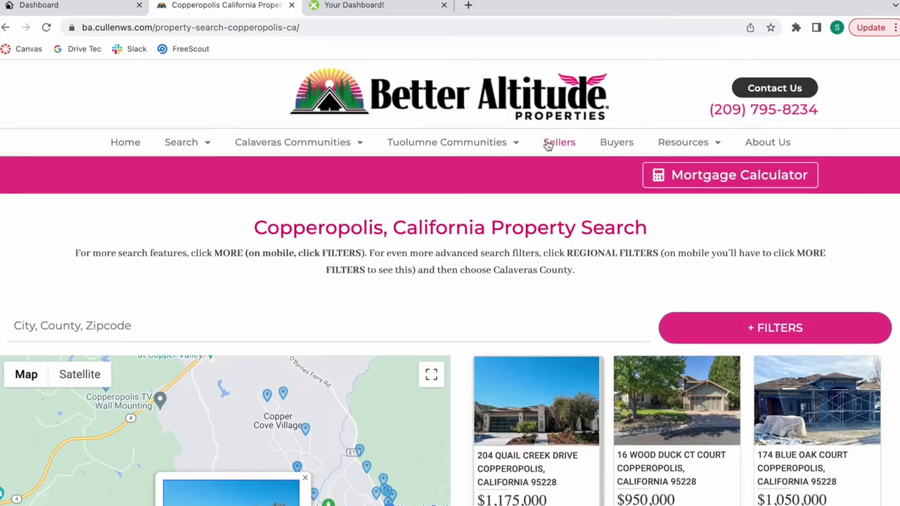
scroll(641, 328, down, 3)
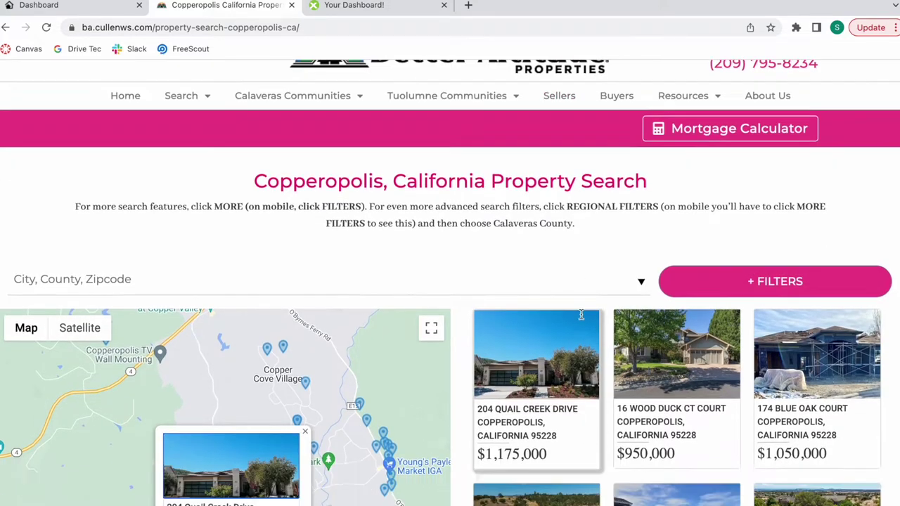
scroll(661, 281, down, 2)
scroll(816, 232, up, 2)
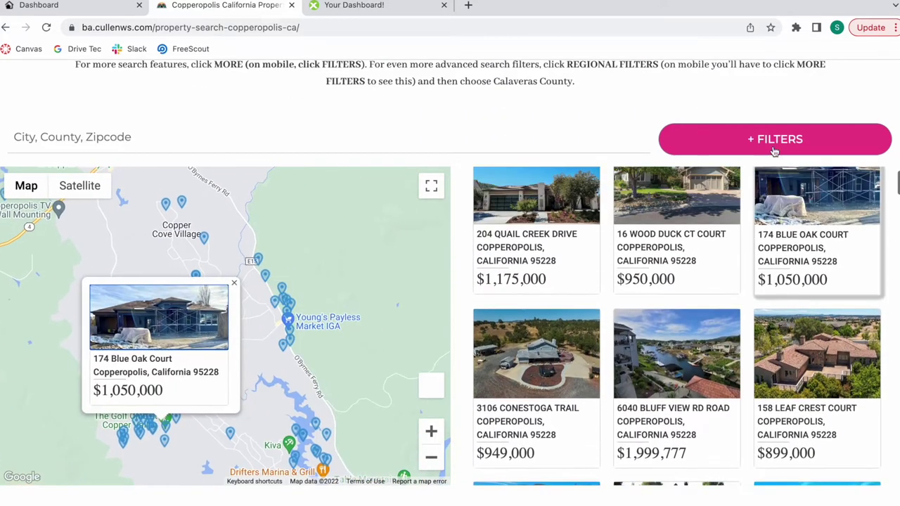
scroll(578, 123, up, 3)
scroll(578, 123, down, 4)
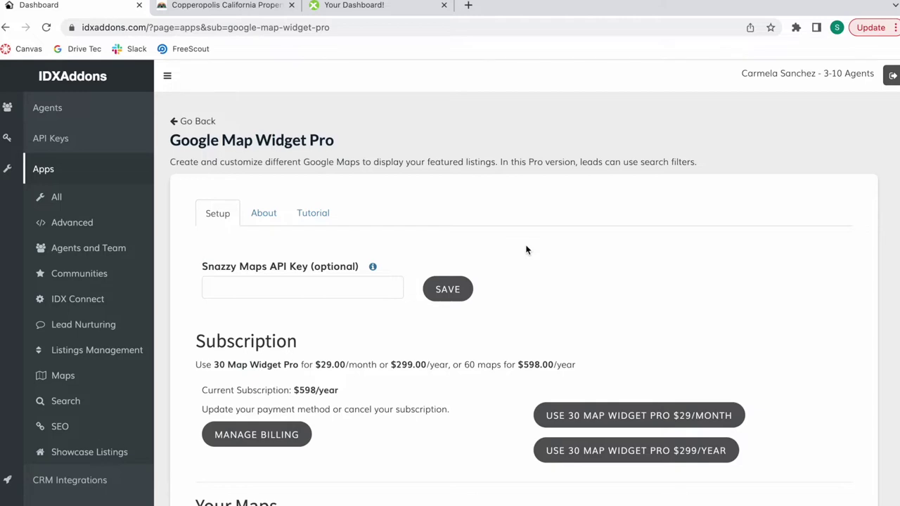
- Review the subscription options and map allowance on the Google Map Widget Pro setup page
scroll(526, 250, down, 1)
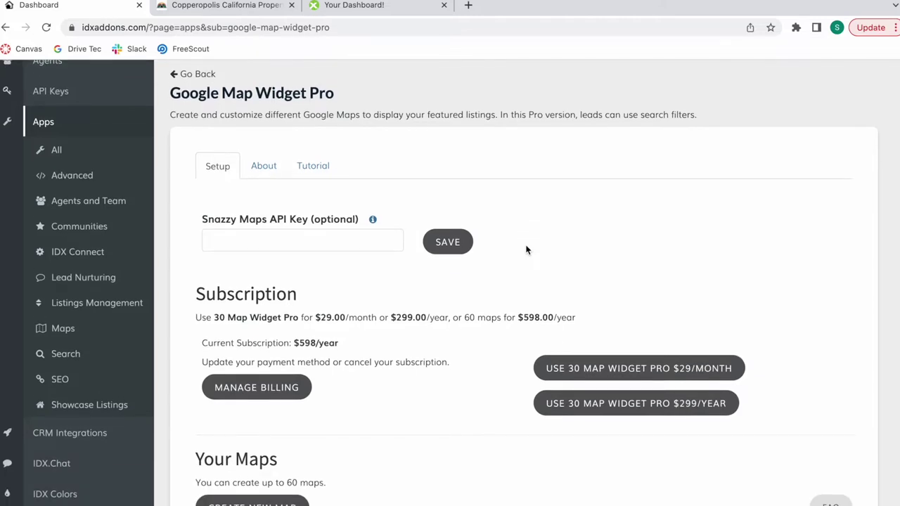
scroll(526, 250, down, 2)
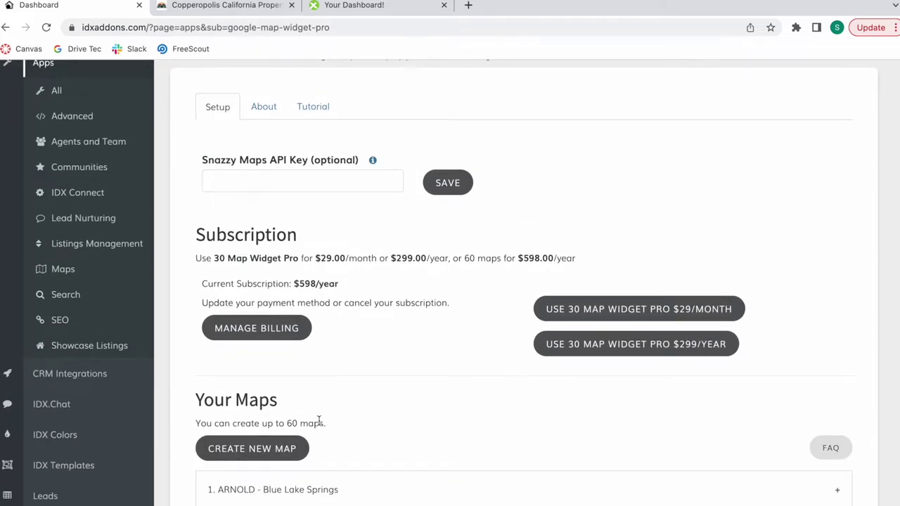
scroll(319, 420, up, 3)
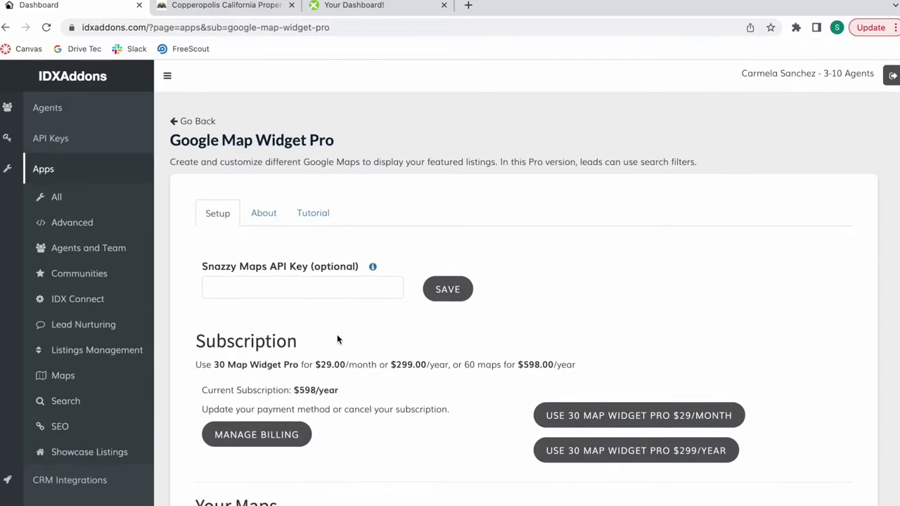
- Return to the Copperopolis property search page, show the available search filters and hide them again
click(265, 5)
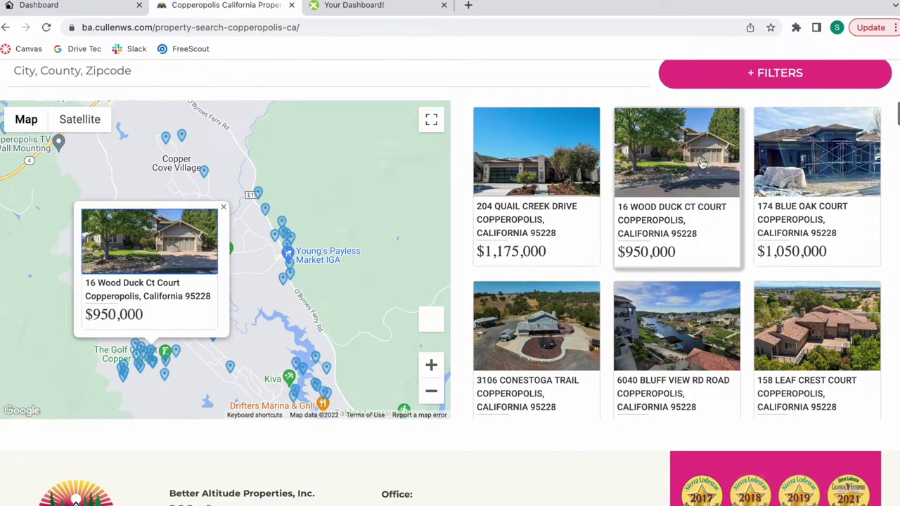
scroll(639, 83, up, 1)
click(736, 171)
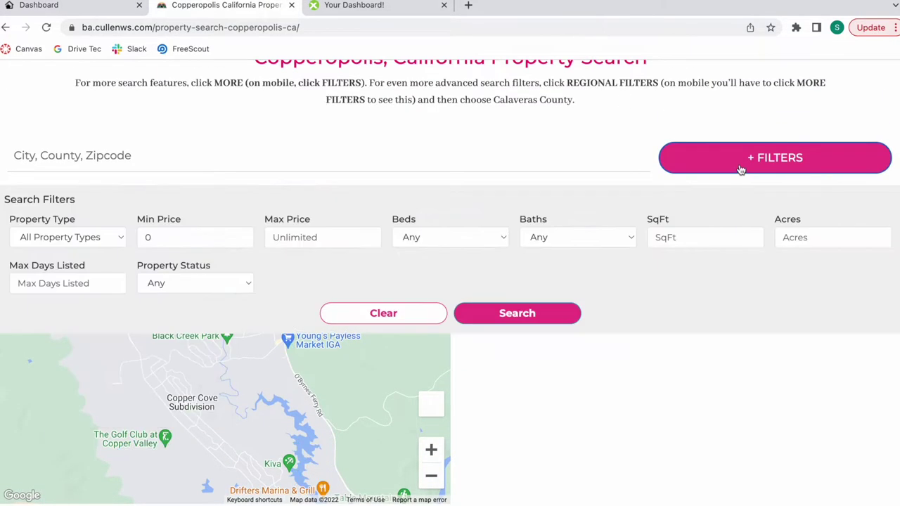
click(738, 169)
- Switch to the IDXAddons dashboard and look through the list of created maps for the different communities
click(100, 7)
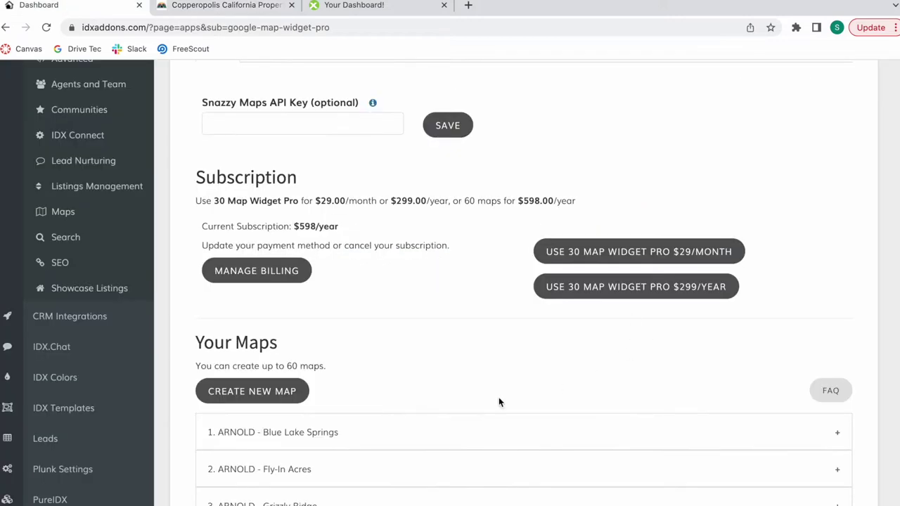
scroll(415, 411, down, 1)
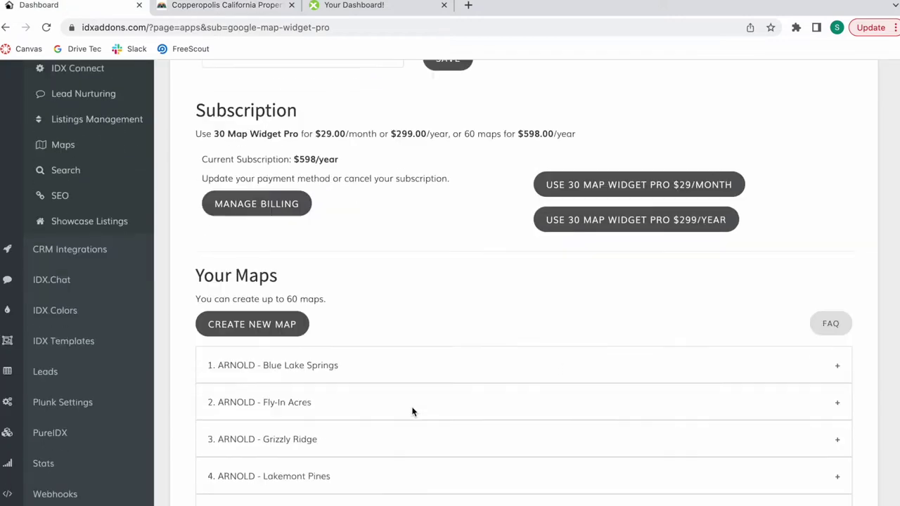
scroll(393, 330, down, 2)
scroll(408, 401, down, 5)
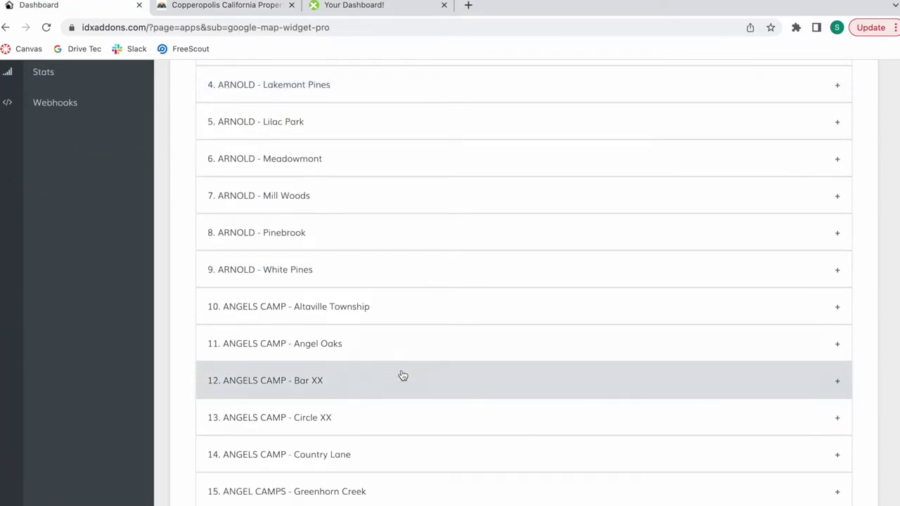
scroll(402, 375, down, 10)
scroll(402, 375, up, 6)
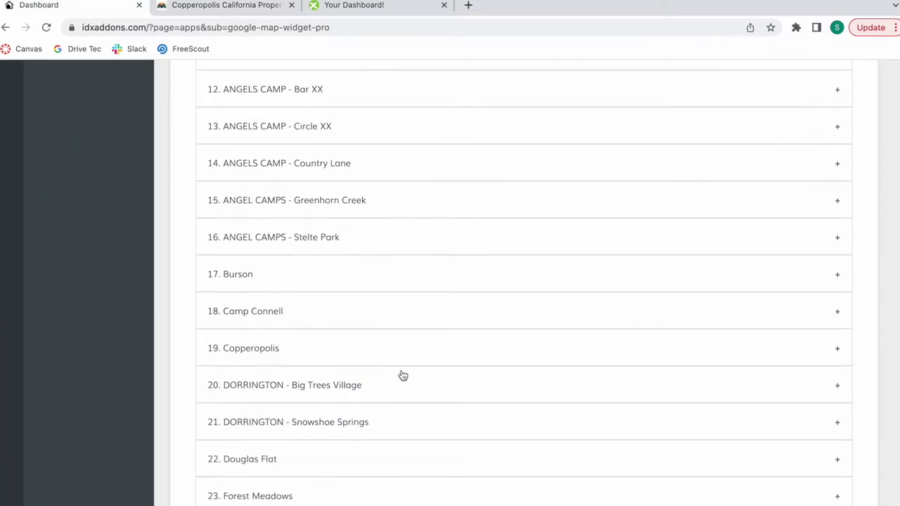
scroll(402, 376, up, 5)
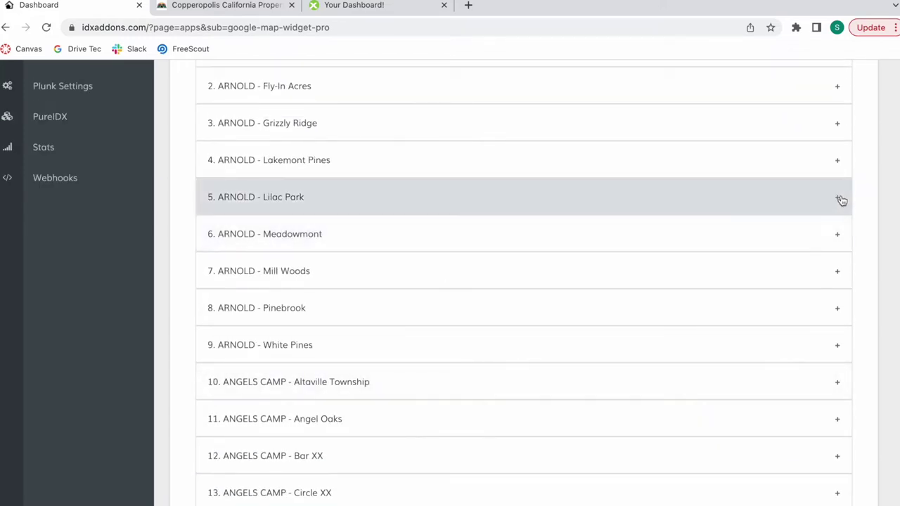
- Expand the ARNOLD - Lilac Park map's settings and open its center coordinates for editing
click(841, 200)
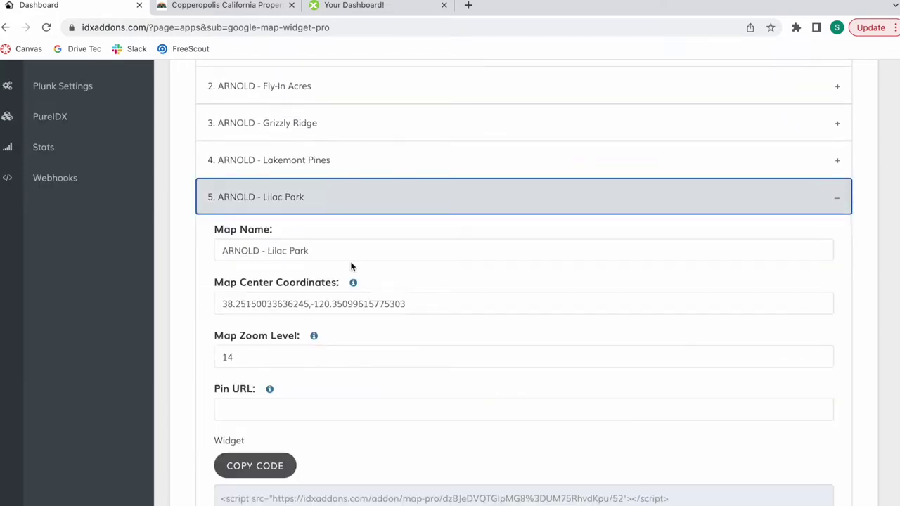
click(349, 255)
click(423, 300)
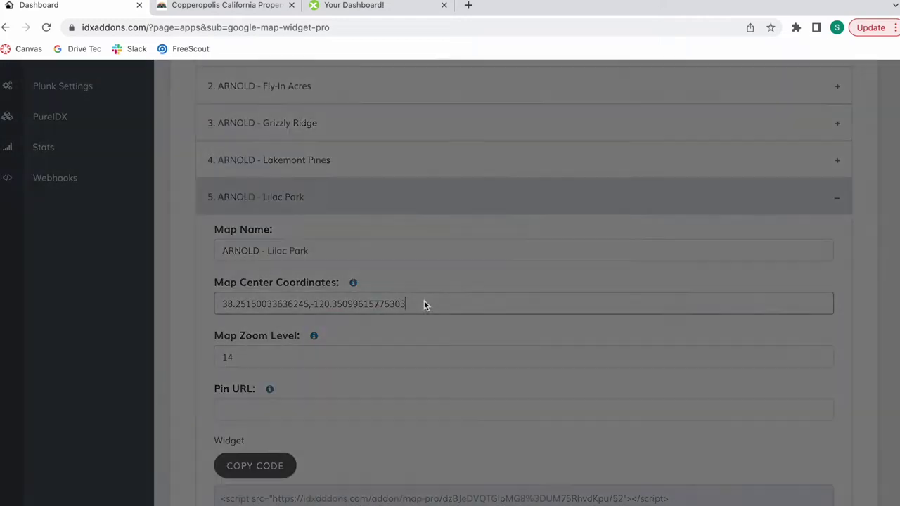
- View the linked latitude and longitude finder in a new tab, close it and leave the coordinates dialog without saving
right_click(502, 132)
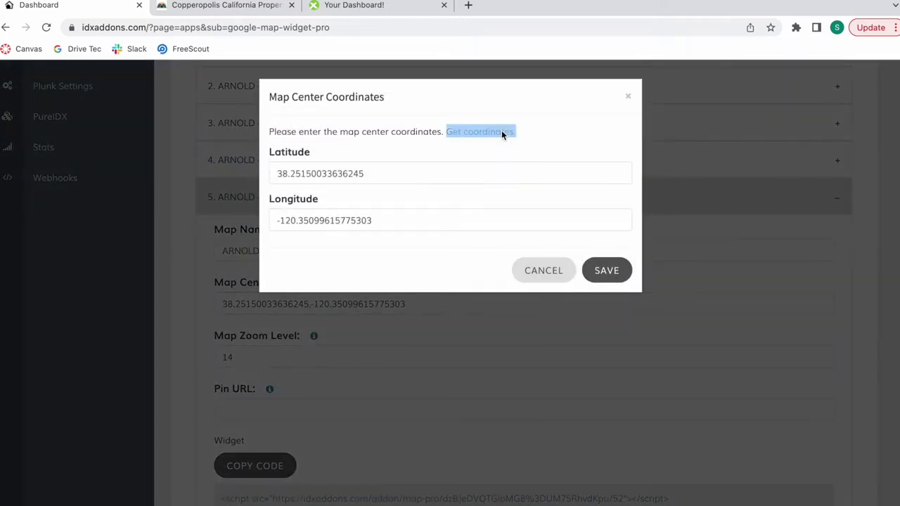
click(510, 140)
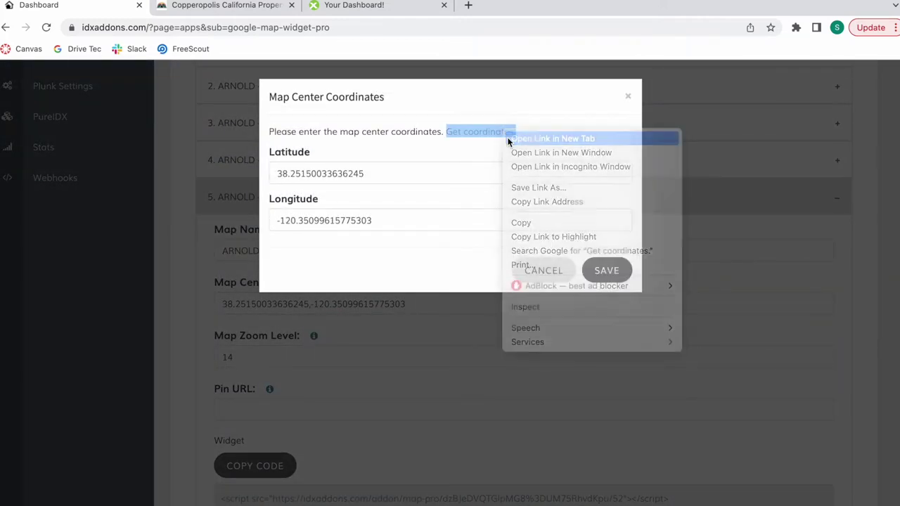
click(222, 8)
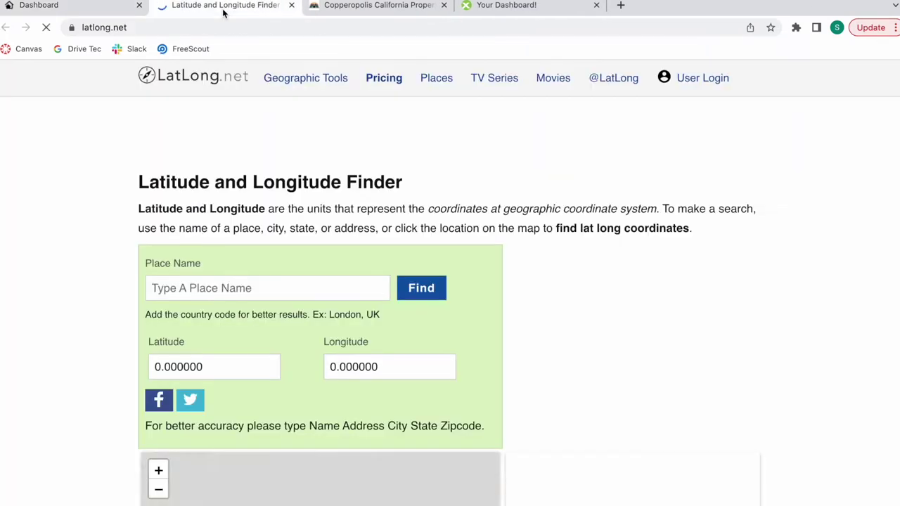
click(291, 5)
click(630, 98)
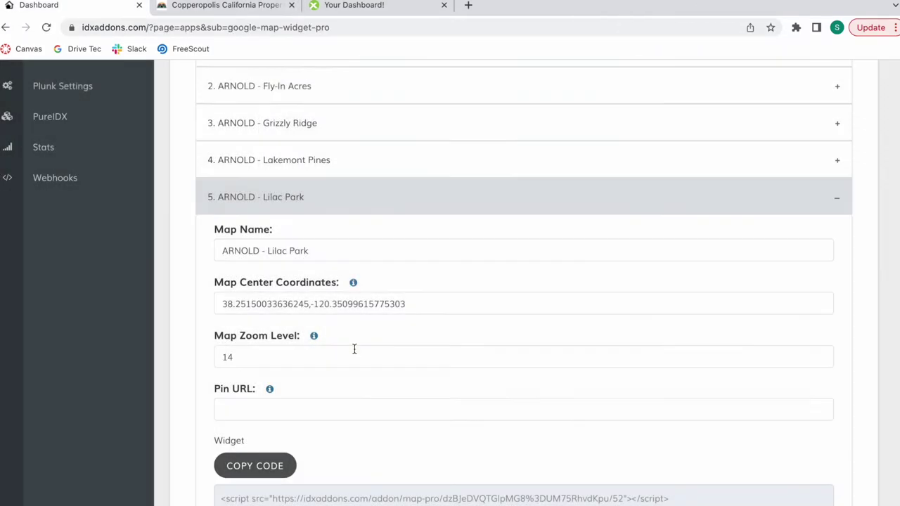
- Show the help explaining the zoom levels for the ARNOLD - Lilac Park map
scroll(353, 350, down, 1)
click(305, 300)
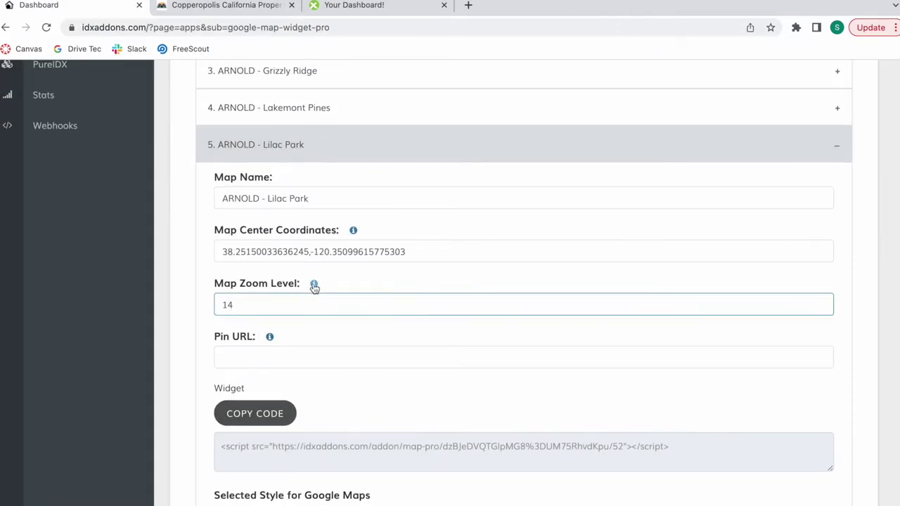
click(315, 285)
scroll(307, 380, down, 1)
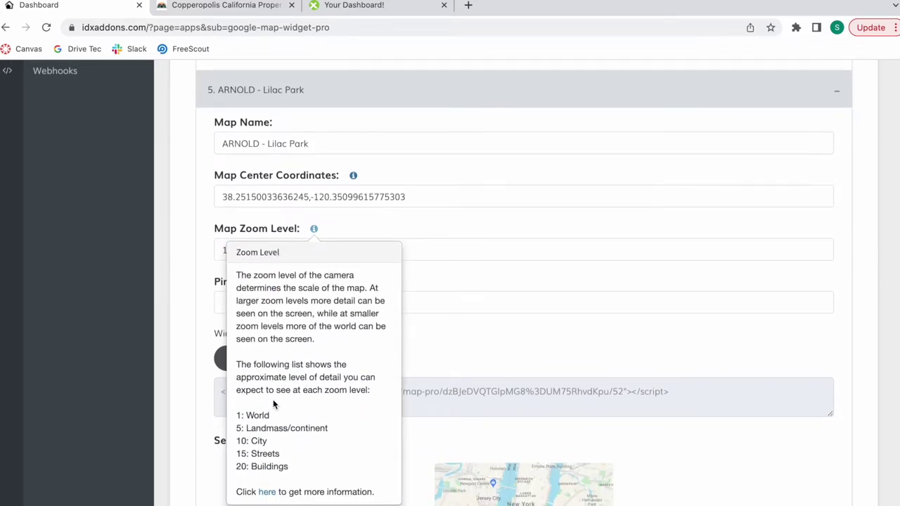
- Close the zoom level help, browse the Snazzy Maps styles available for the ARNOLD - Lilac Park map and close the style chooser
click(455, 251)
click(454, 274)
scroll(454, 274, down, 4)
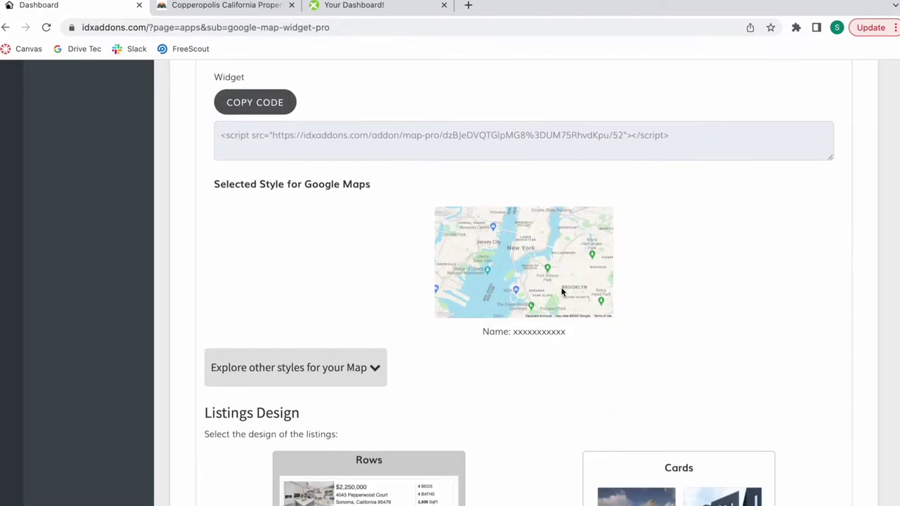
click(358, 362)
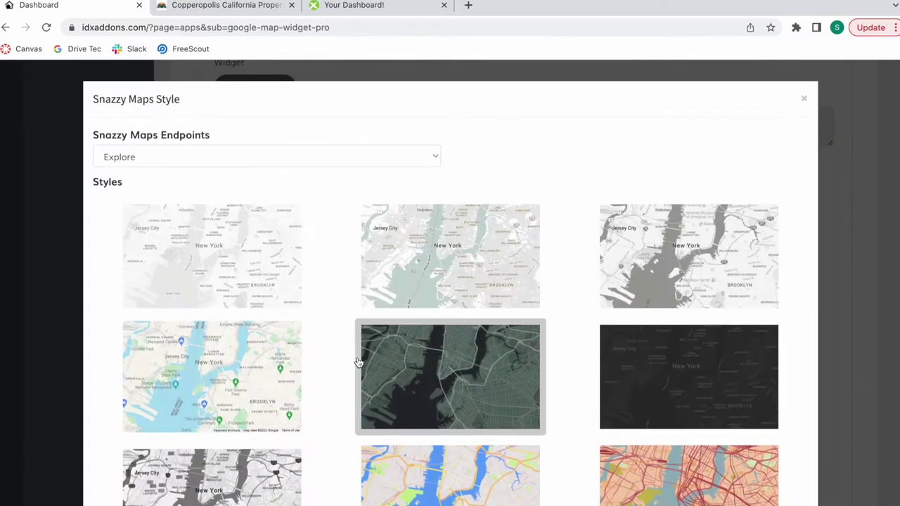
scroll(357, 362, down, 3)
scroll(358, 362, up, 3)
scroll(357, 362, down, 4)
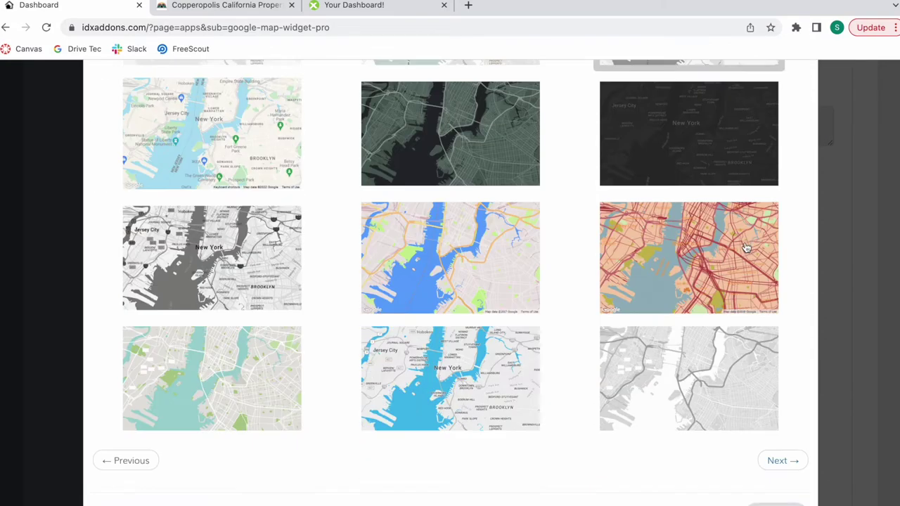
scroll(689, 261, up, 4)
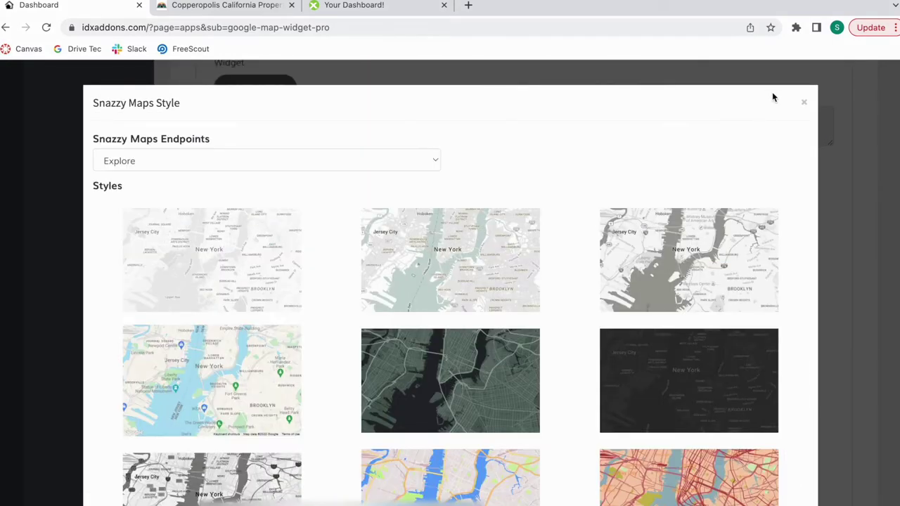
click(804, 98)
- Review the Lilac Park map's listings design and custom CSS, and open its filter default values to view them before closing the dialog
scroll(446, 253, down, 3)
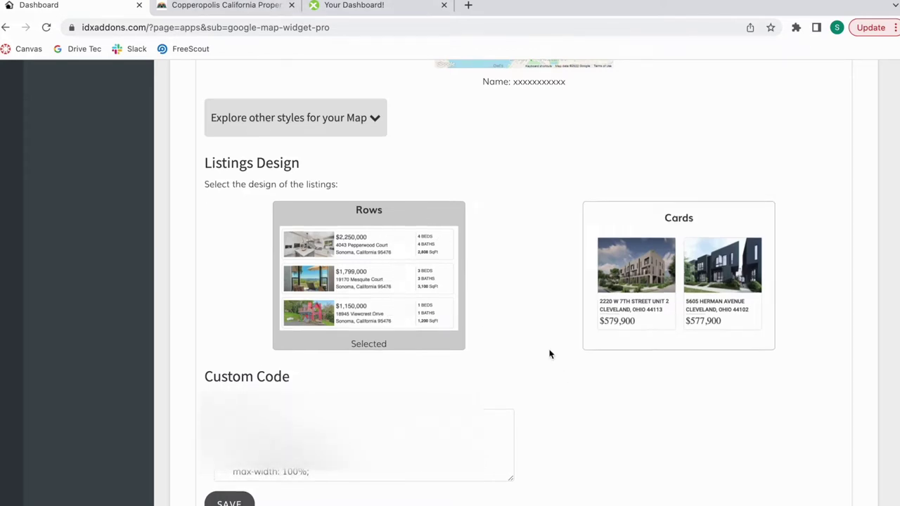
scroll(549, 354, down, 2)
scroll(727, 259, down, 1)
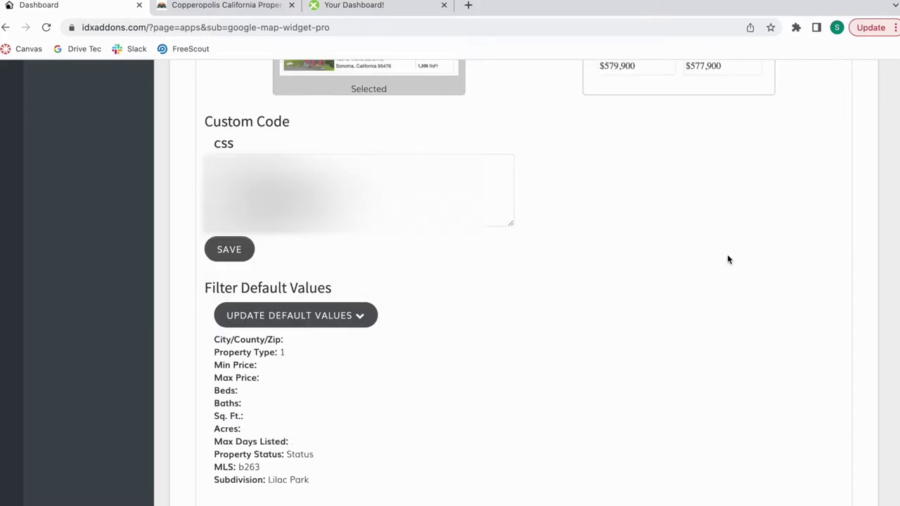
scroll(728, 260, down, 2)
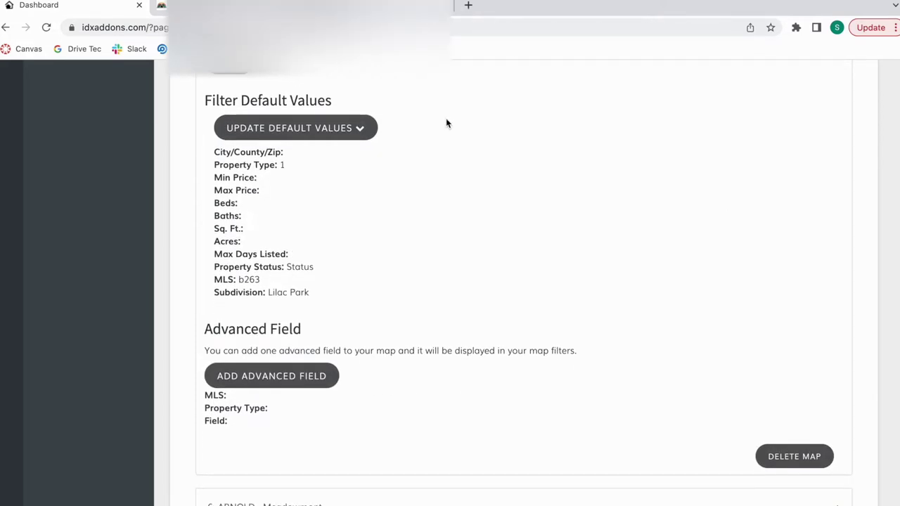
click(325, 129)
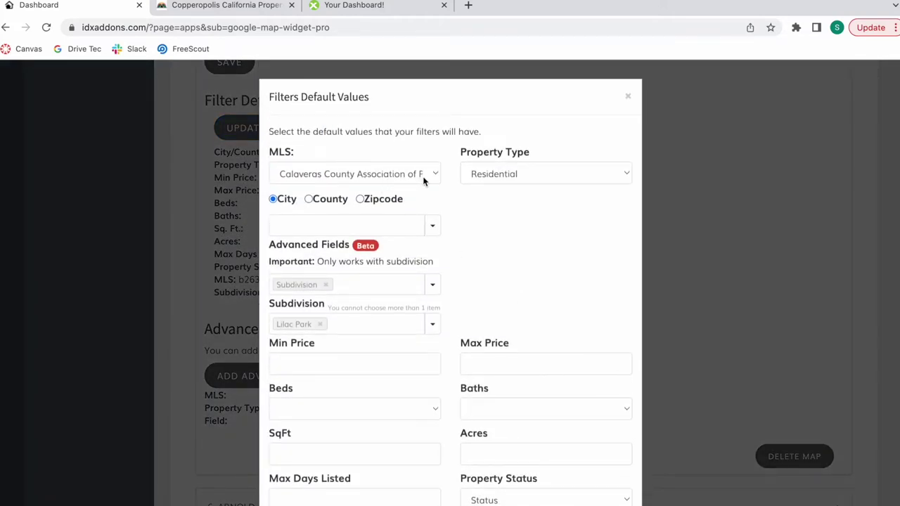
scroll(511, 229, down, 1)
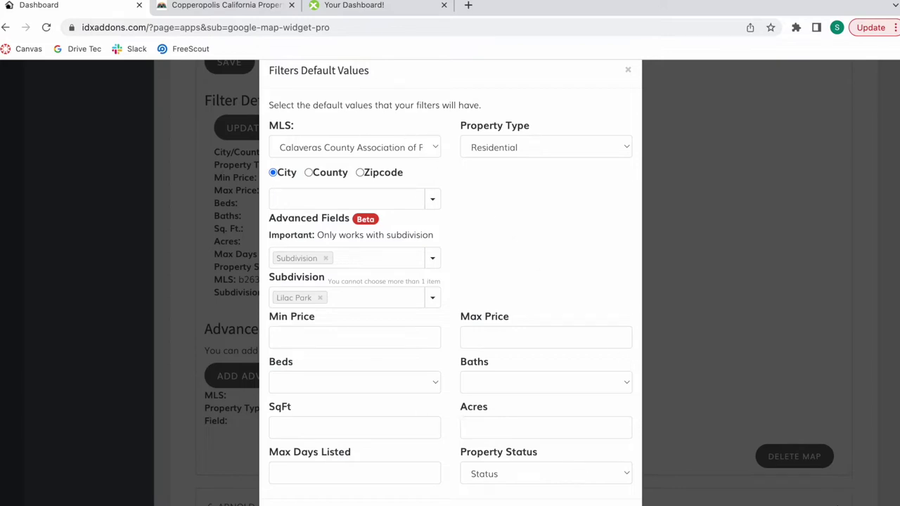
click(600, 505)
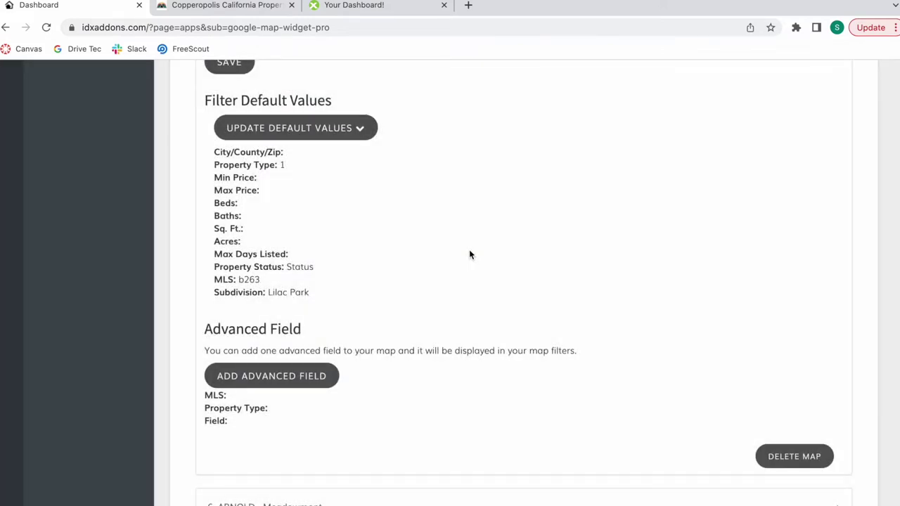
- Collapse the ARNOLD - Lilac Park map's settings and look through the rest of the community maps down to the end of the list
scroll(470, 254, up, 12)
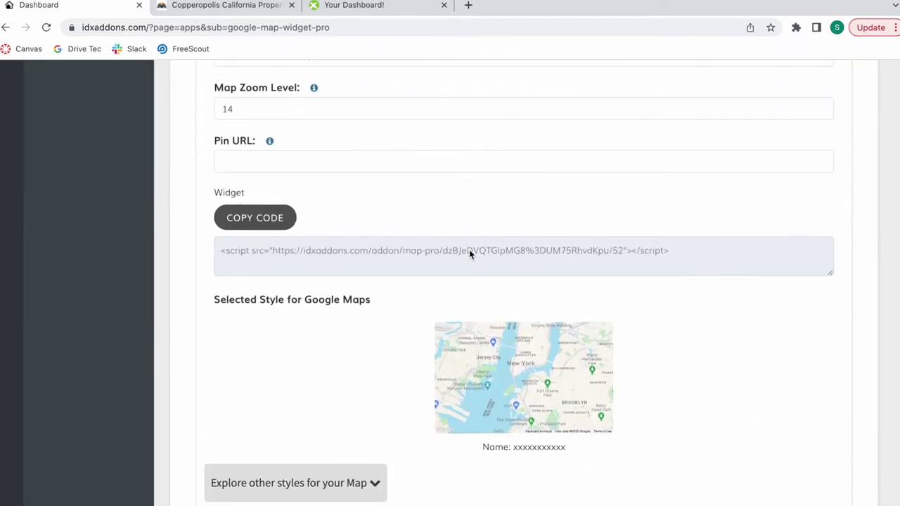
scroll(469, 251, up, 5)
click(806, 249)
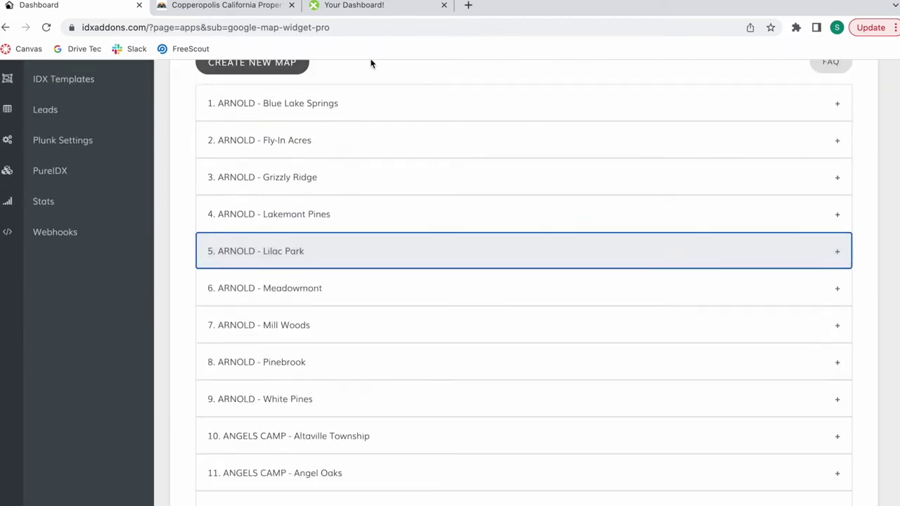
scroll(356, 360, down, 9)
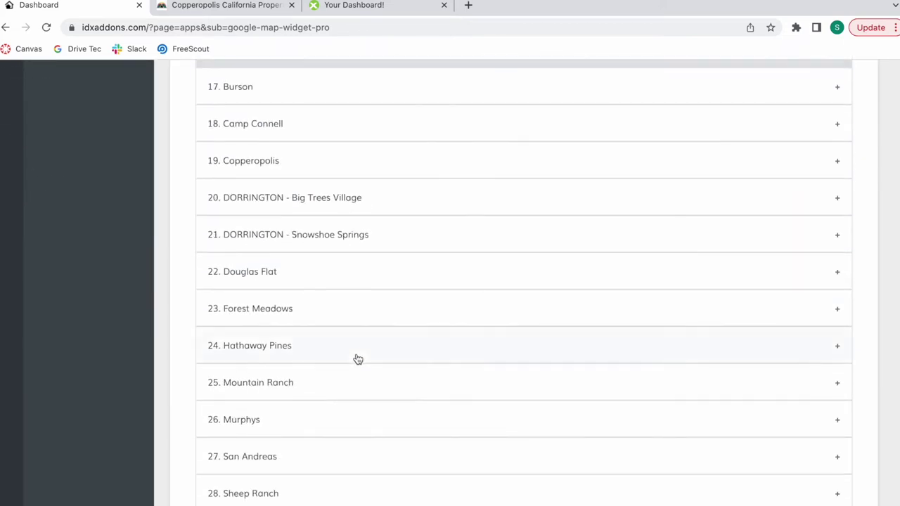
scroll(358, 359, down, 8)
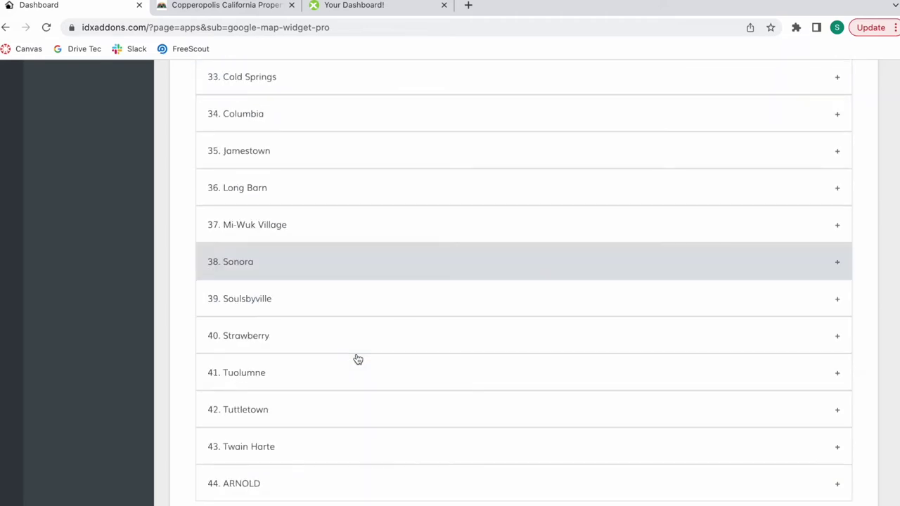
- Switch to the Copperopolis property search page, preview a listing pin near Copper Cove Village and open the Angels Camp listing from the map
click(226, 5)
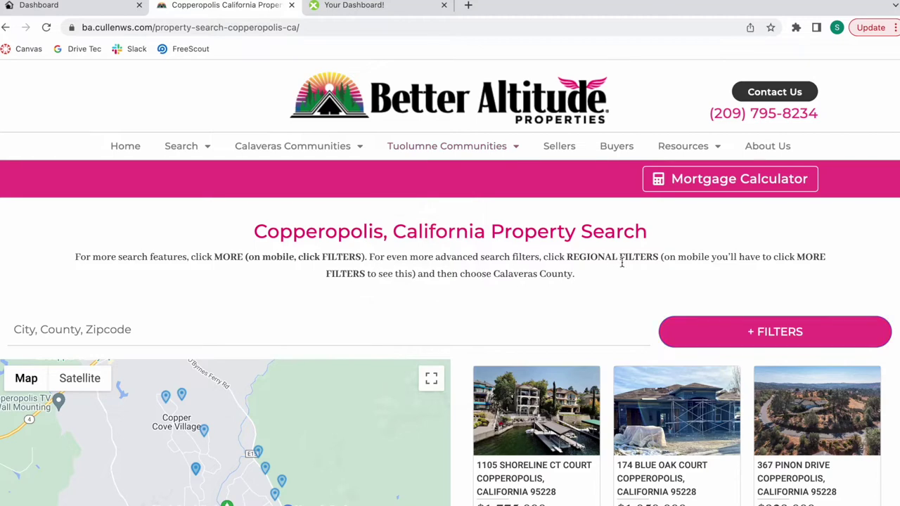
scroll(623, 262, down, 4)
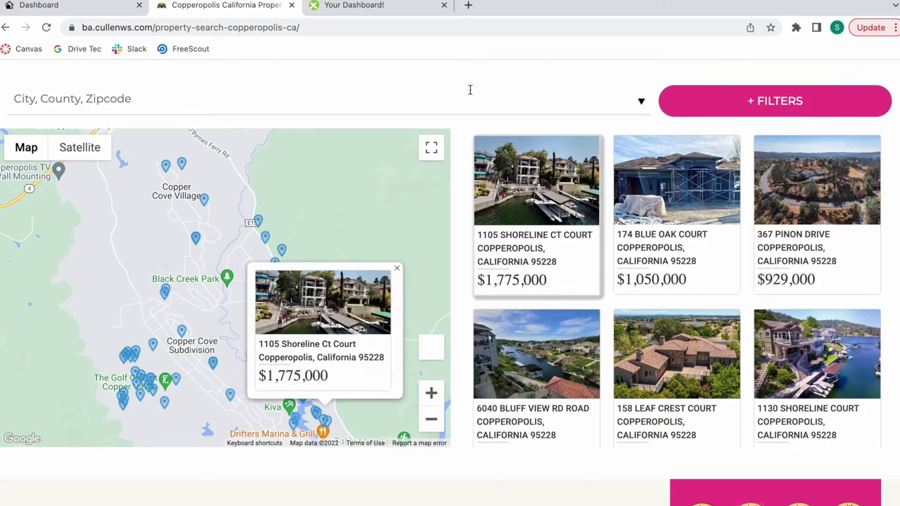
scroll(524, 271, up, 4)
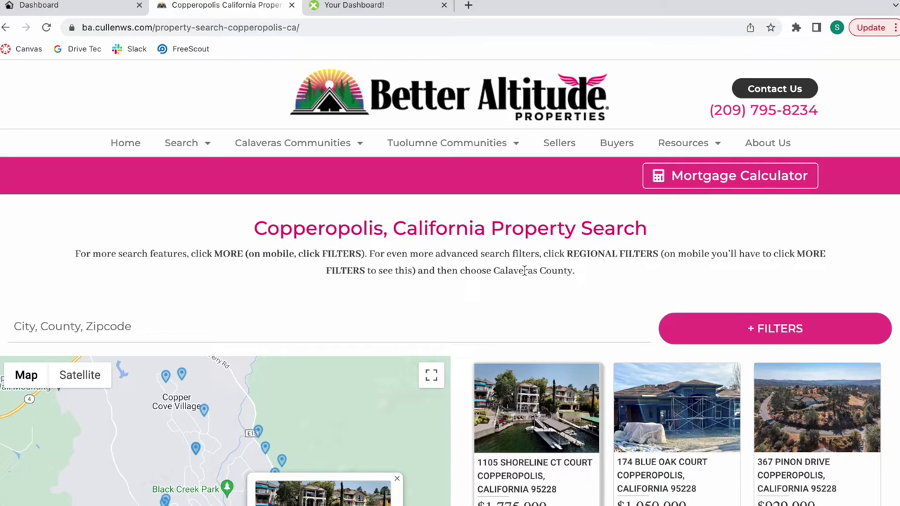
scroll(523, 271, down, 3)
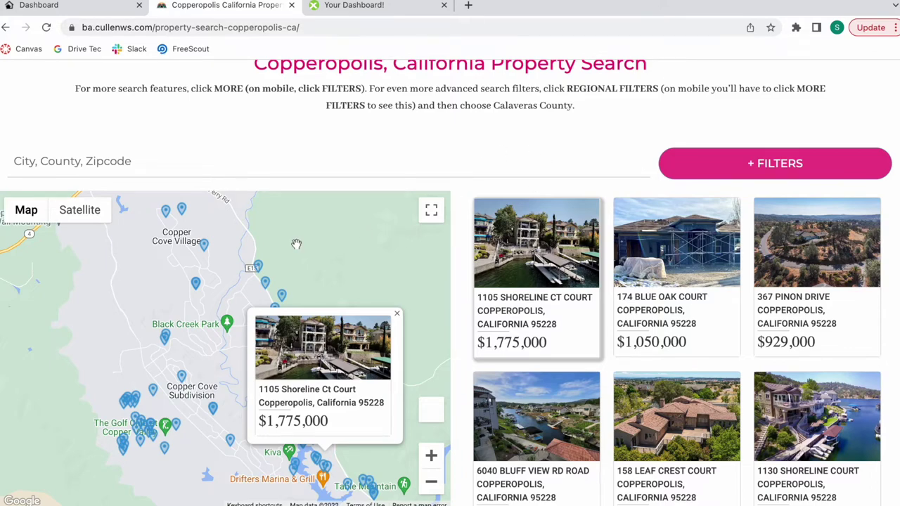
scroll(296, 243, down, 1)
click(176, 196)
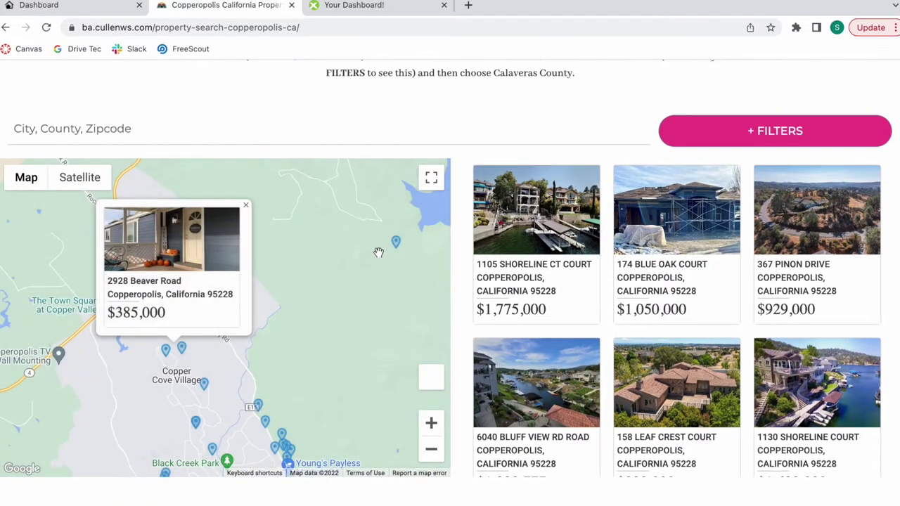
click(396, 242)
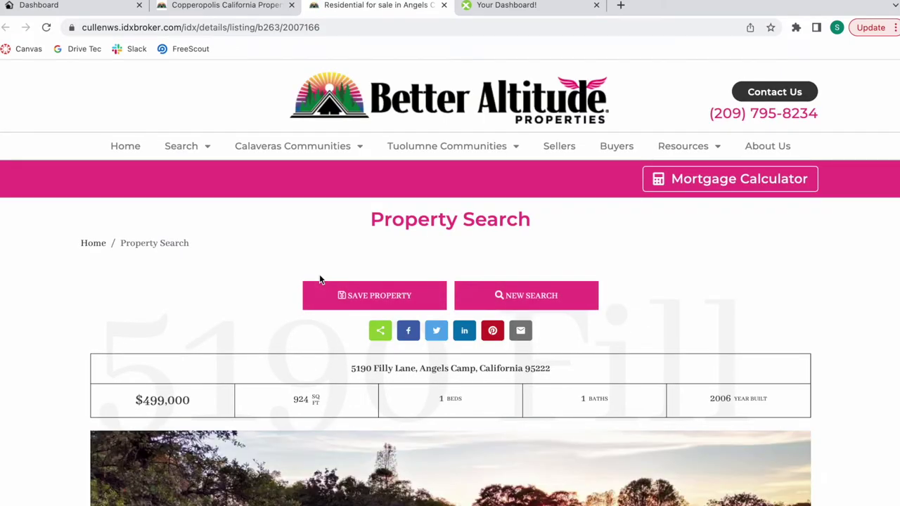
- Look through the Angels Camp listing's photos, description, property features and similar listings, and return to the beginning of the page
scroll(319, 276, down, 7)
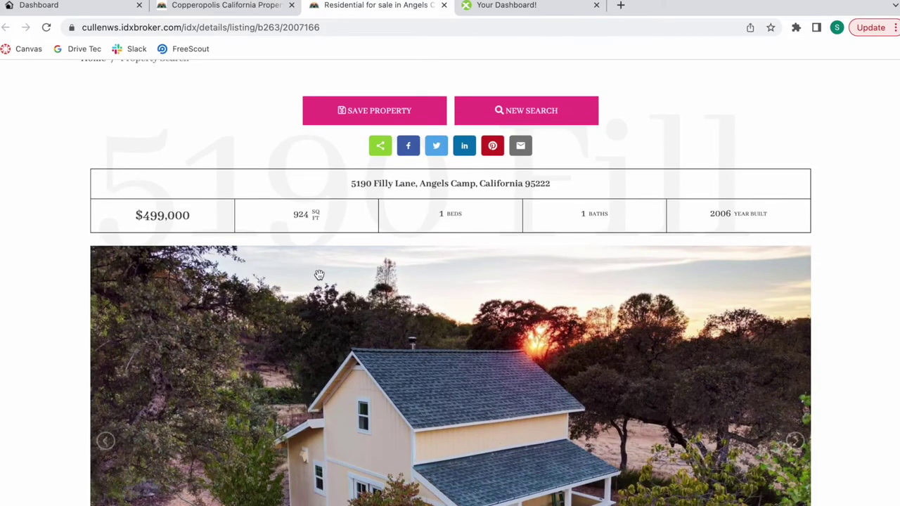
scroll(320, 275, down, 5)
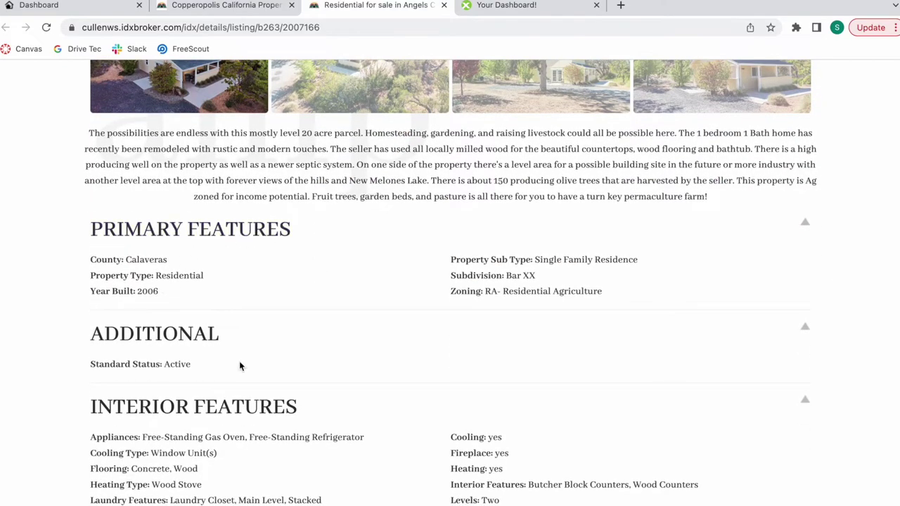
scroll(239, 364, down, 3)
scroll(239, 365, down, 10)
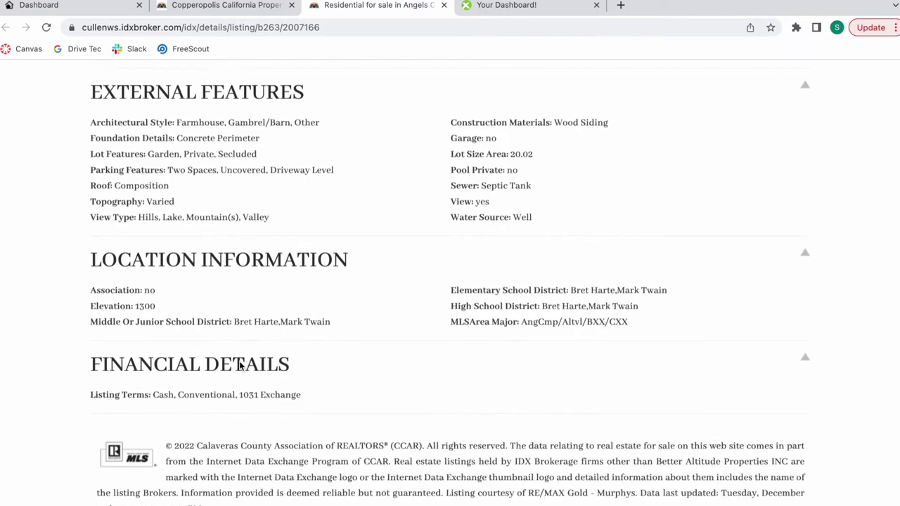
scroll(381, 438, down, 2)
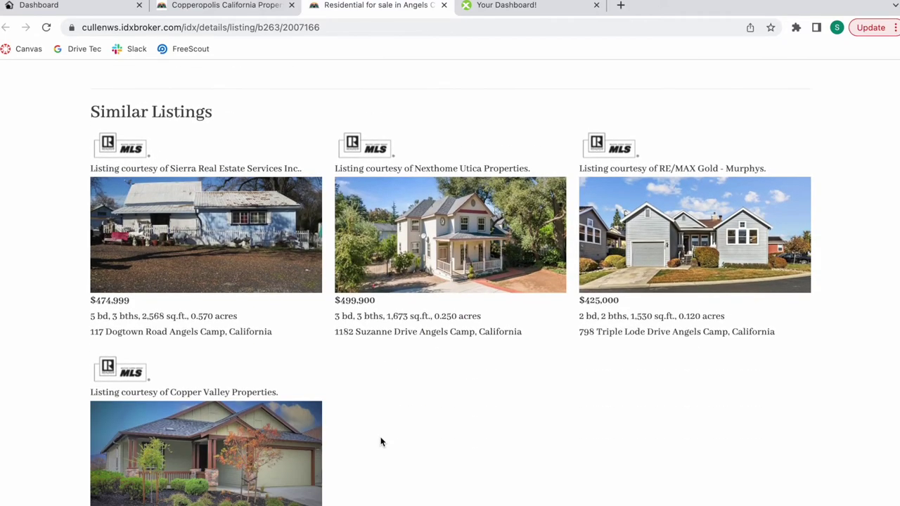
scroll(225, 380, down, 10)
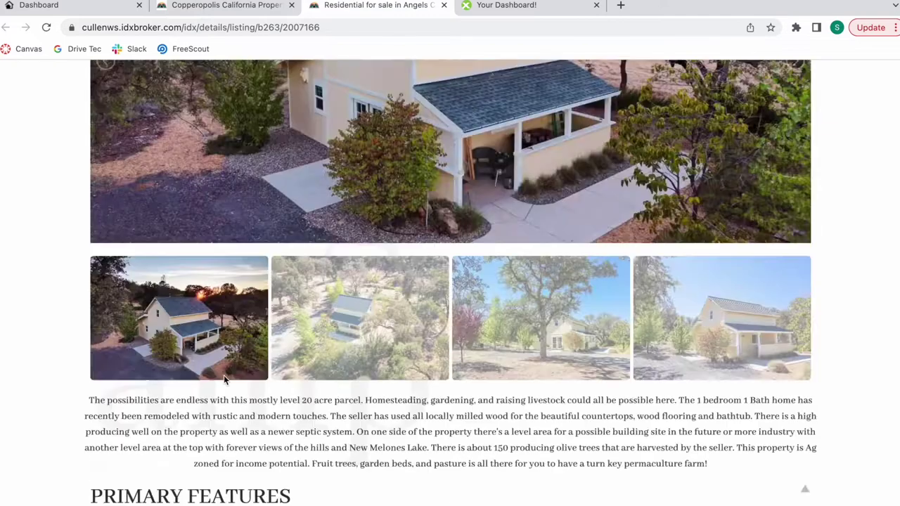
scroll(224, 380, up, 10)
- Start a new property search, run it for Residential listings in the Tuolumne MLS and browse the results beside the map
click(547, 203)
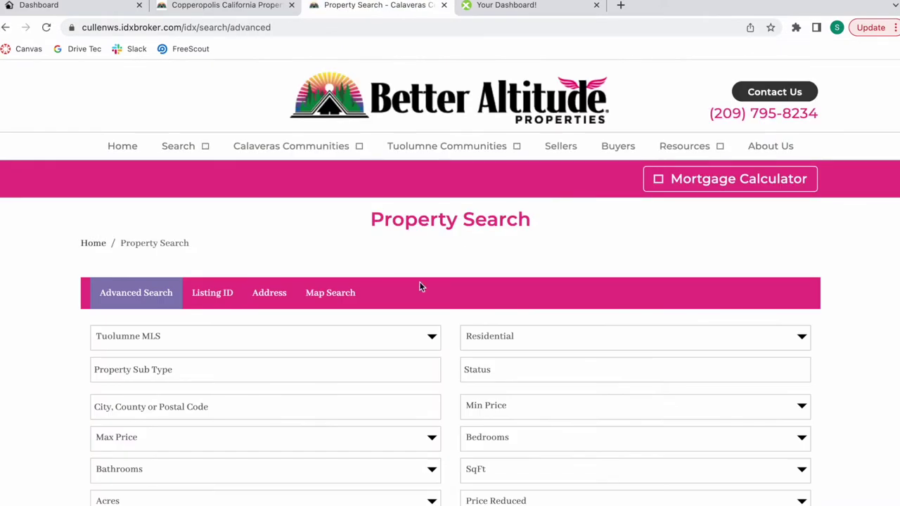
scroll(420, 283, down, 2)
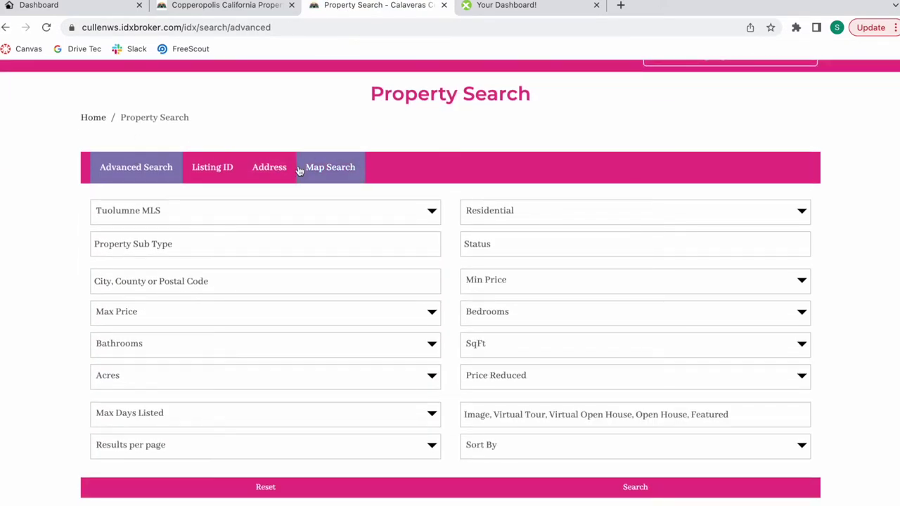
scroll(604, 344, down, 1)
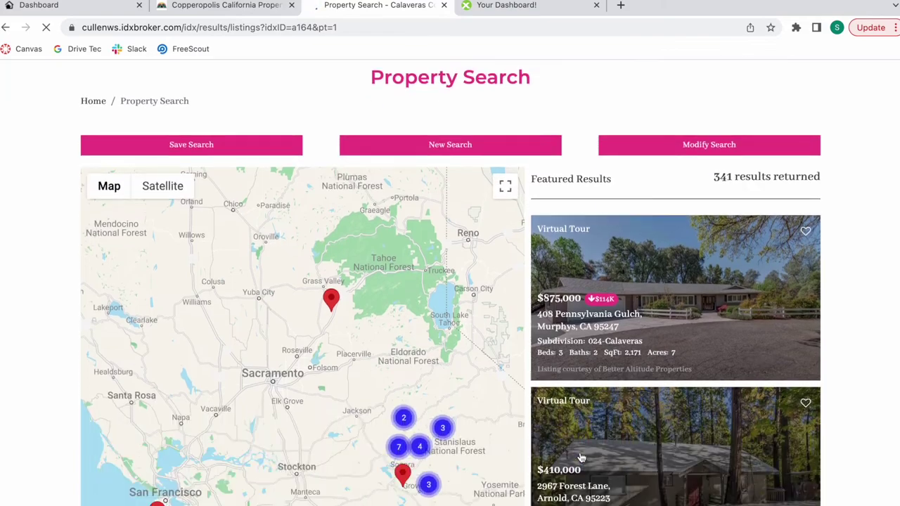
scroll(580, 457, down, 6)
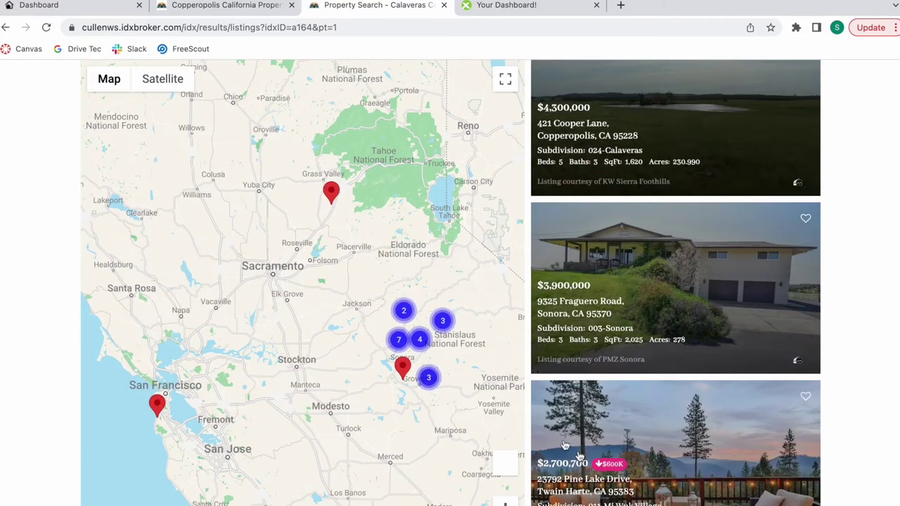
click(330, 195)
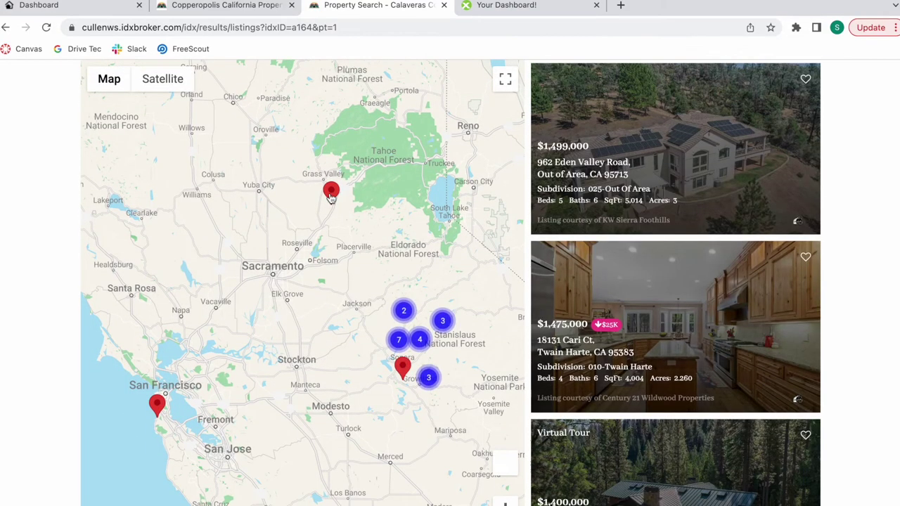
- Return to the site's home page, open the Strawberry page under Tuolumne Communities and view its listings map
key(super+r)
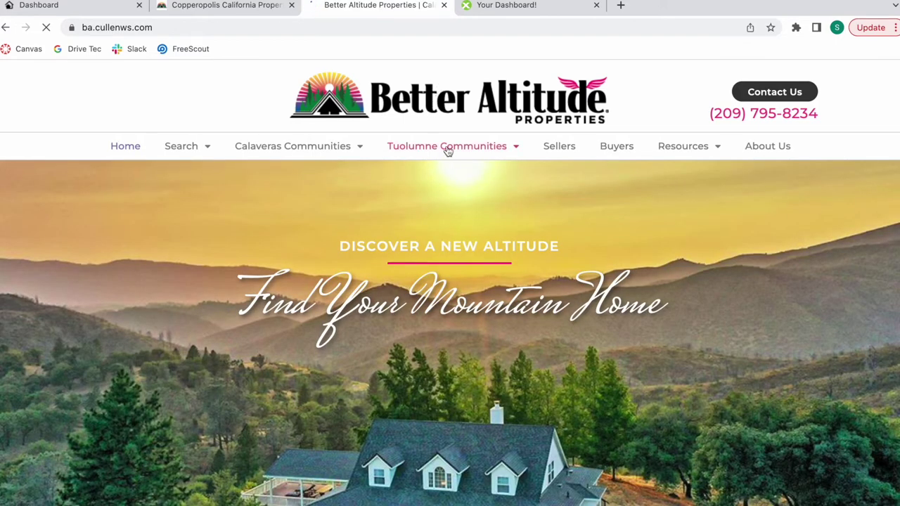
mouse_move(446, 150)
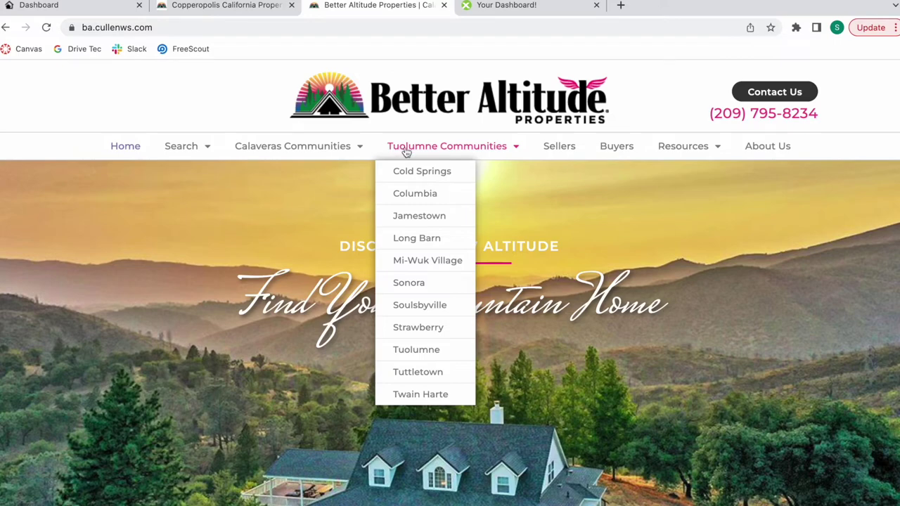
click(437, 328)
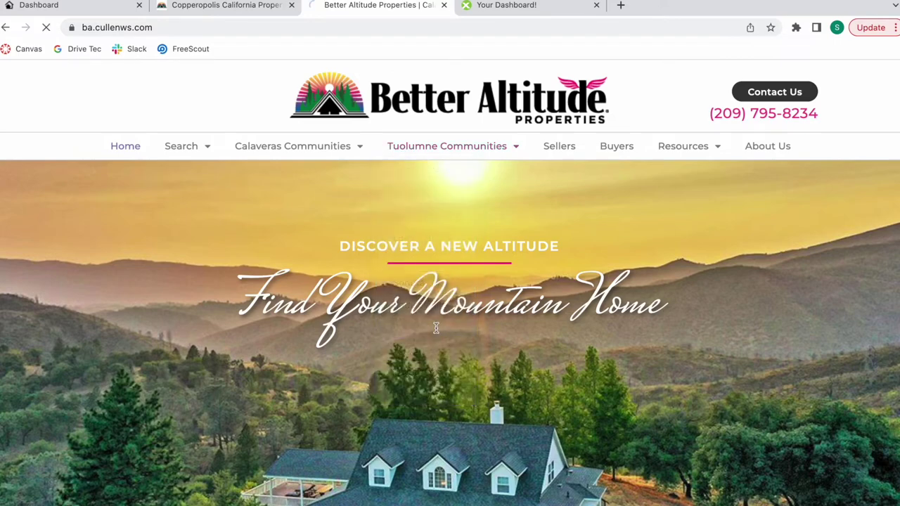
scroll(517, 101, down, 3)
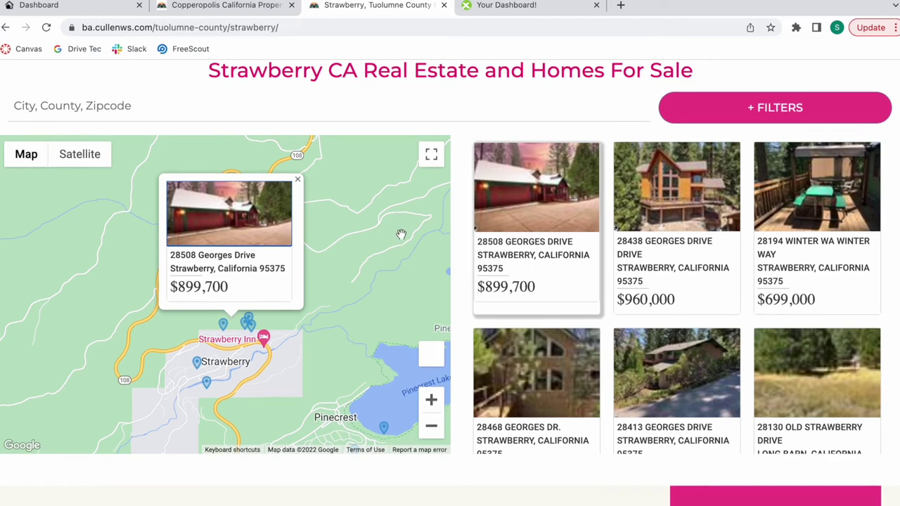
scroll(535, 99, up, 1)
scroll(537, 99, up, 1)
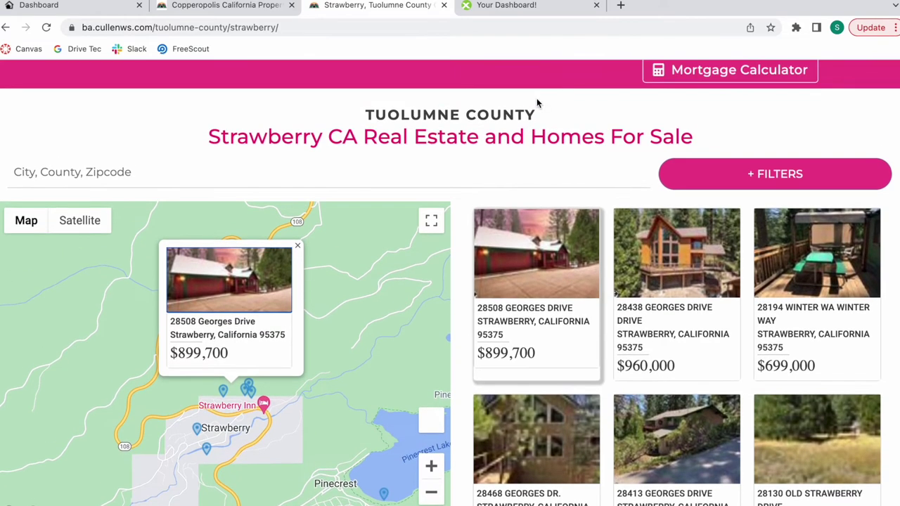
- Expand the search filters on the Strawberry page and look through the price fields, the Beds options and the city, county and zipcode suggestions
scroll(536, 99, down, 1)
scroll(804, 239, up, 3)
click(803, 239)
click(804, 239)
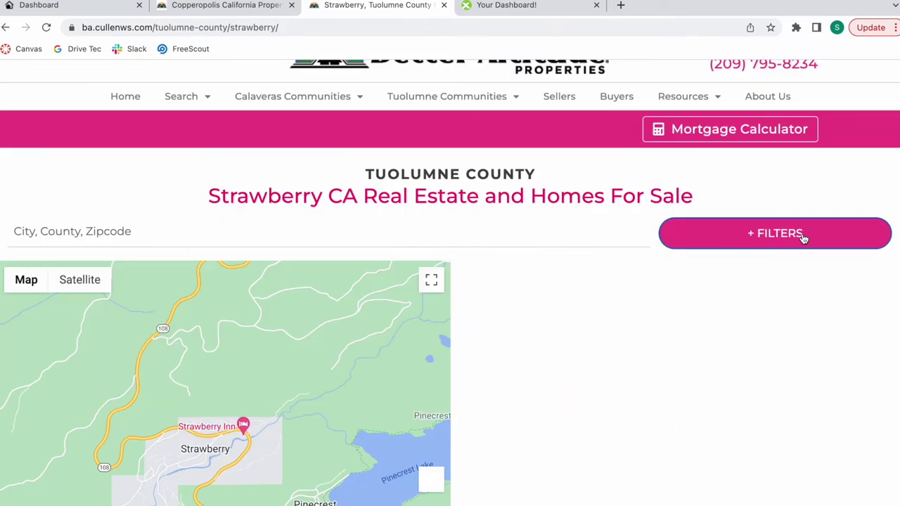
click(804, 239)
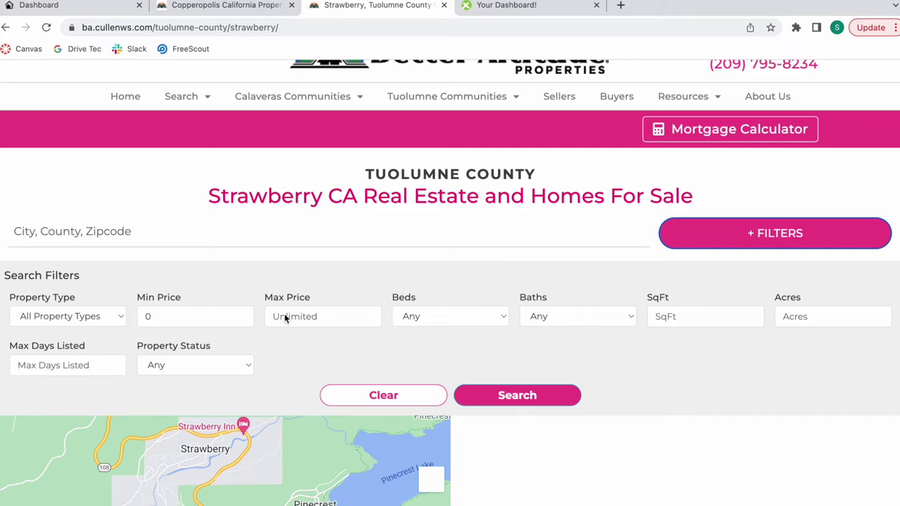
click(195, 318)
click(349, 318)
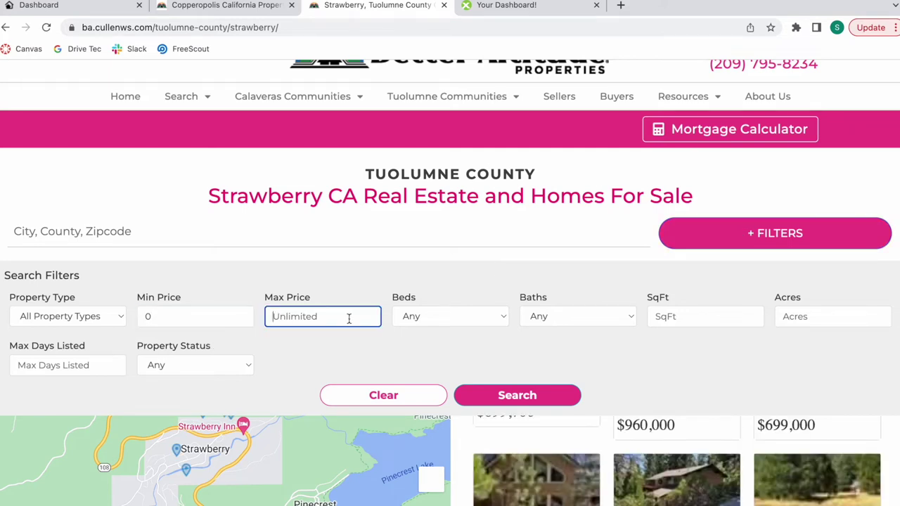
click(466, 322)
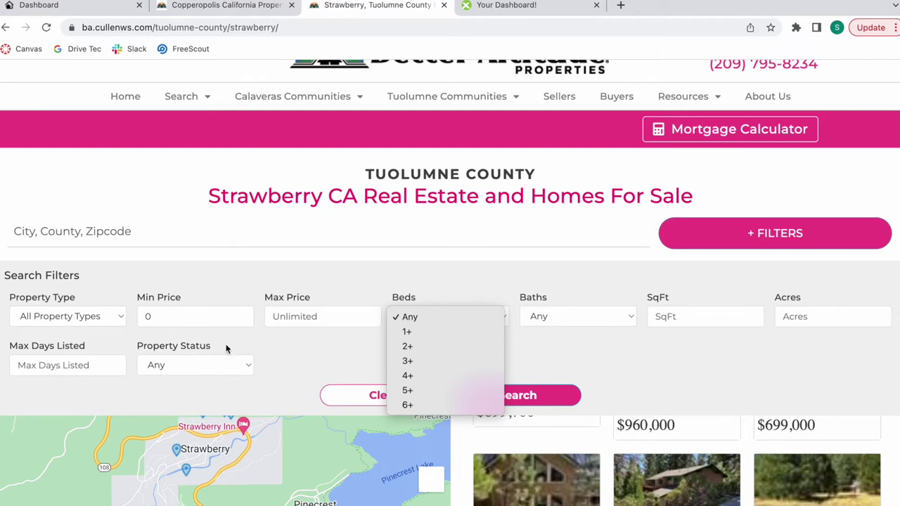
click(145, 231)
click(140, 232)
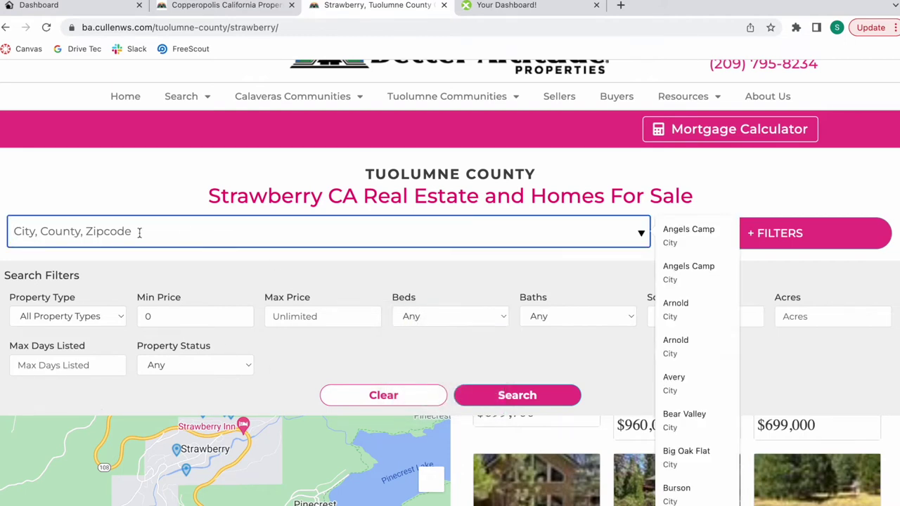
click(783, 178)
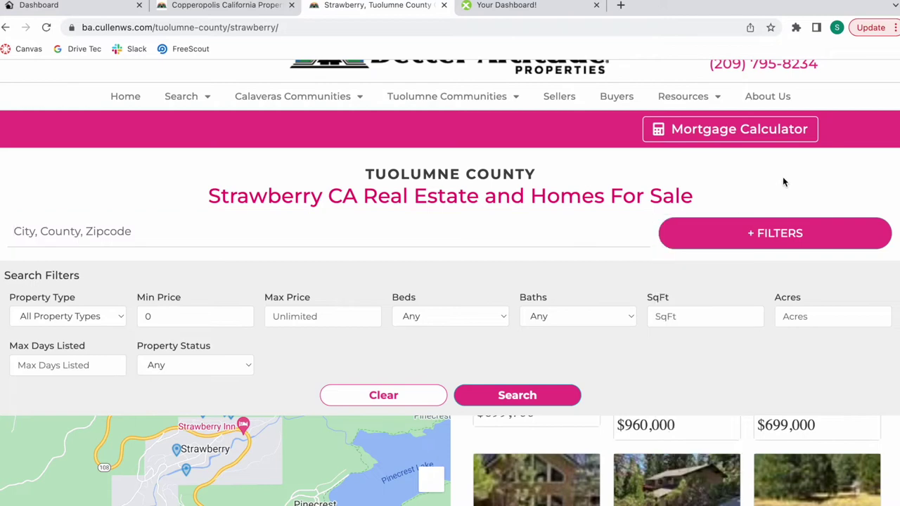
- Open the Copperopolis property search from Calaveras Communities and browse its listings beside the map
mouse_move(288, 97)
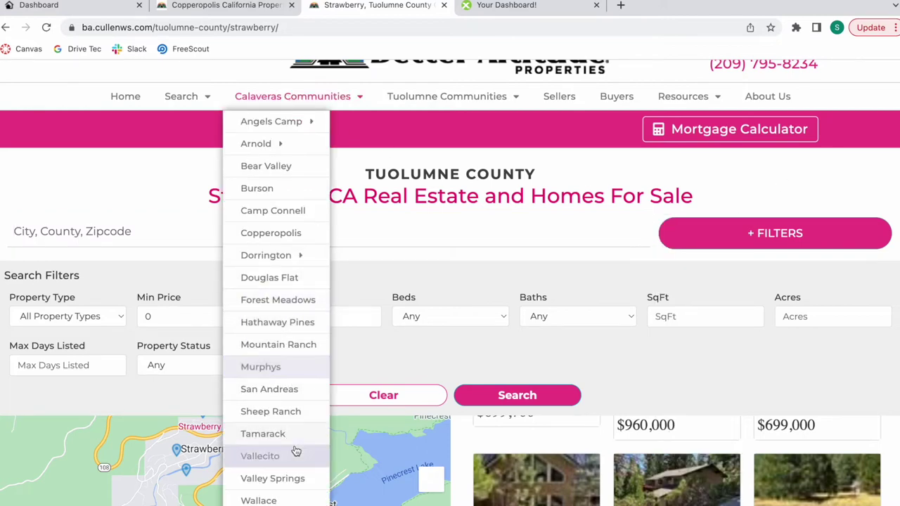
click(287, 233)
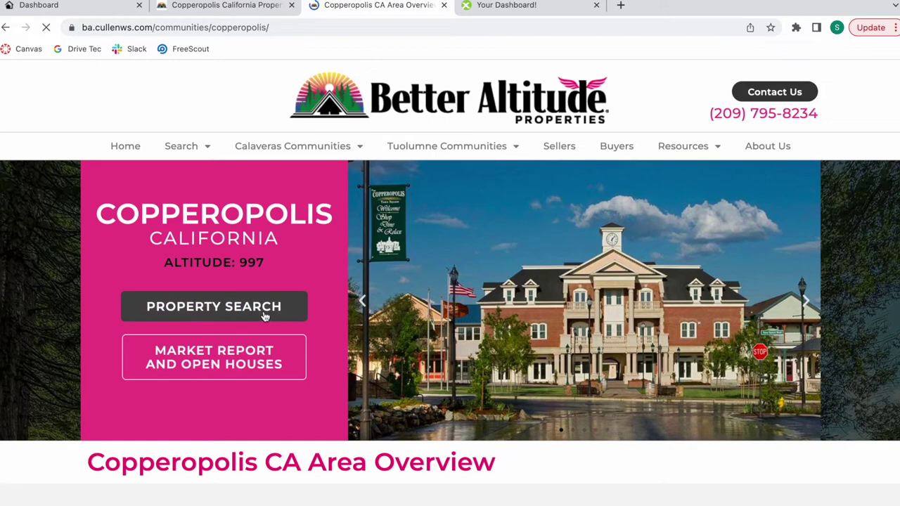
click(264, 316)
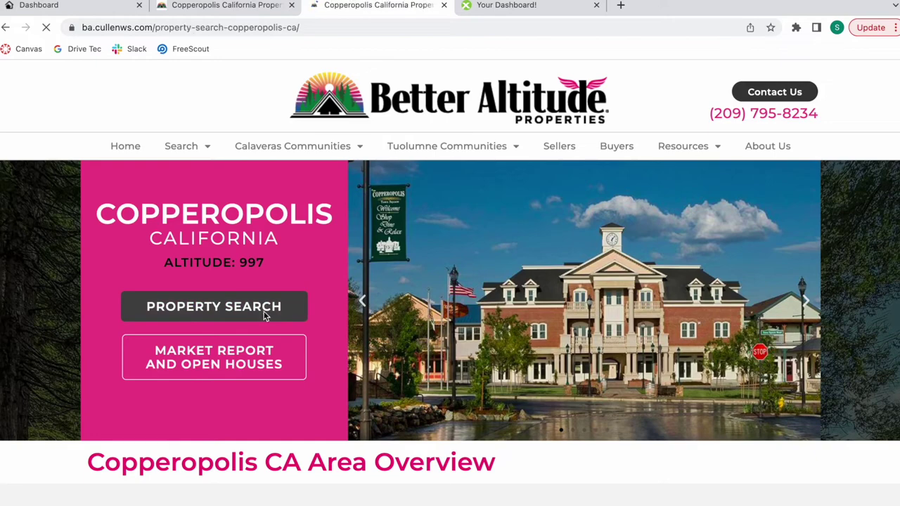
scroll(652, 332, down, 3)
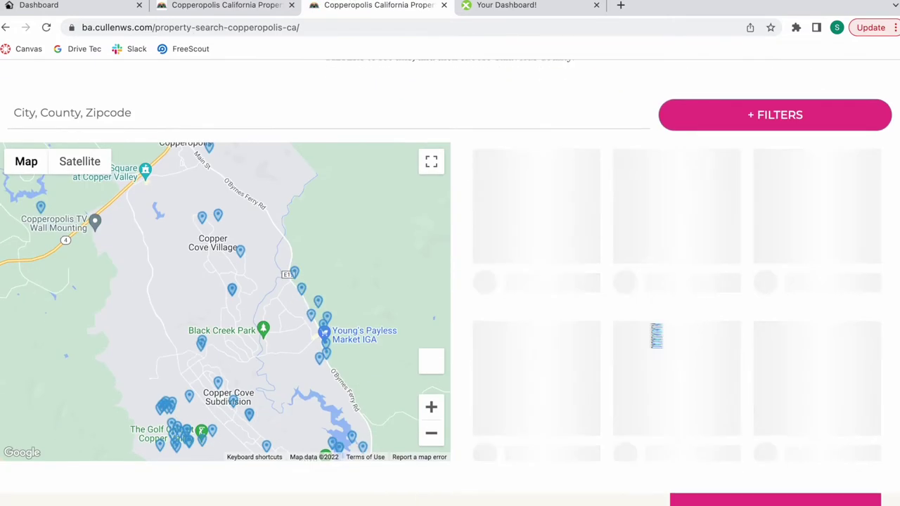
scroll(765, 241, down, 2)
mouse_move(765, 241)
scroll(765, 241, down, 20)
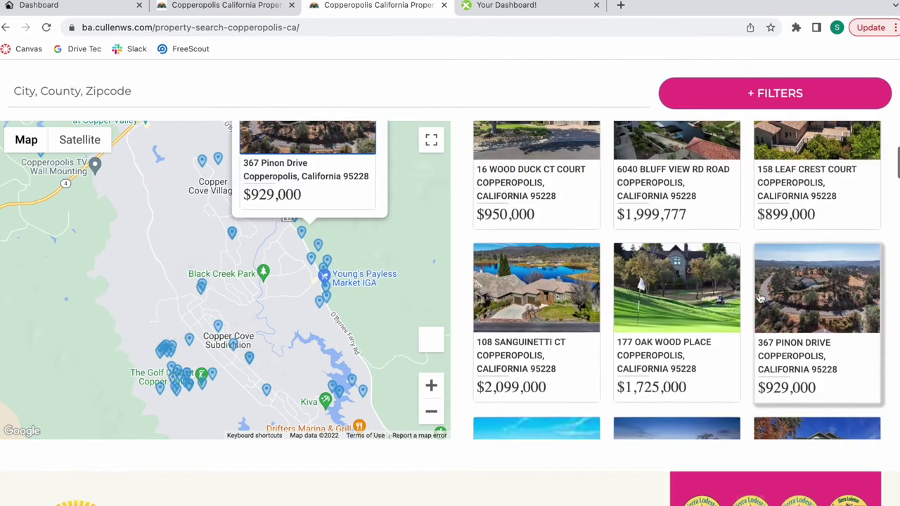
scroll(760, 299, down, 15)
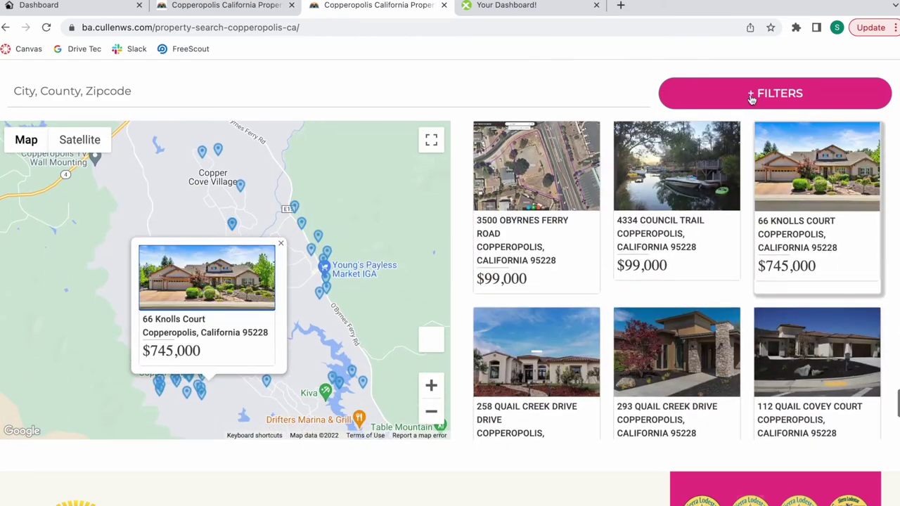
- Filter the Copperopolis search to 3+ beds, 3+ baths and a max price of 1500000, and run it
click(751, 99)
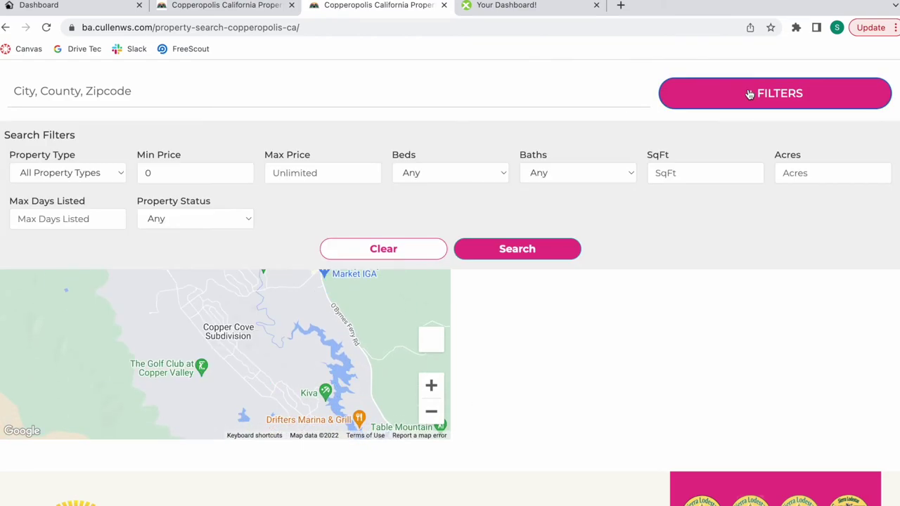
scroll(461, 371, up, 1)
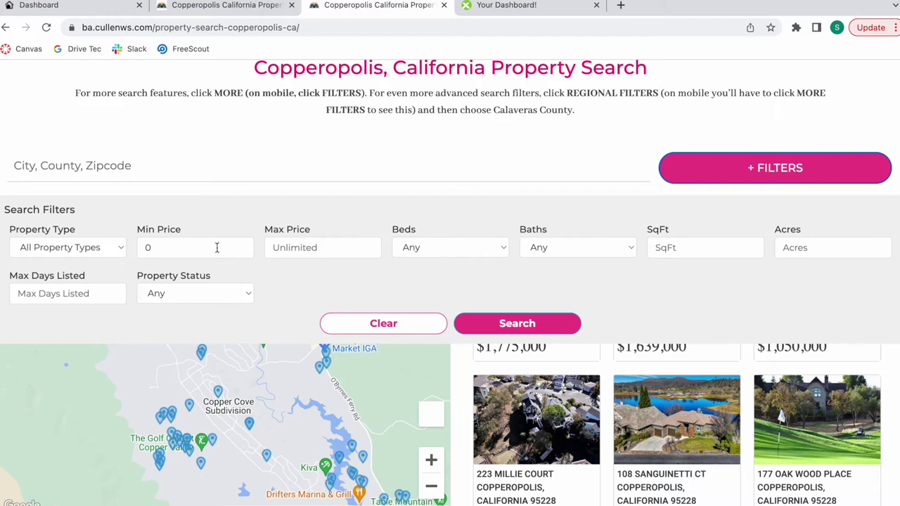
click(482, 258)
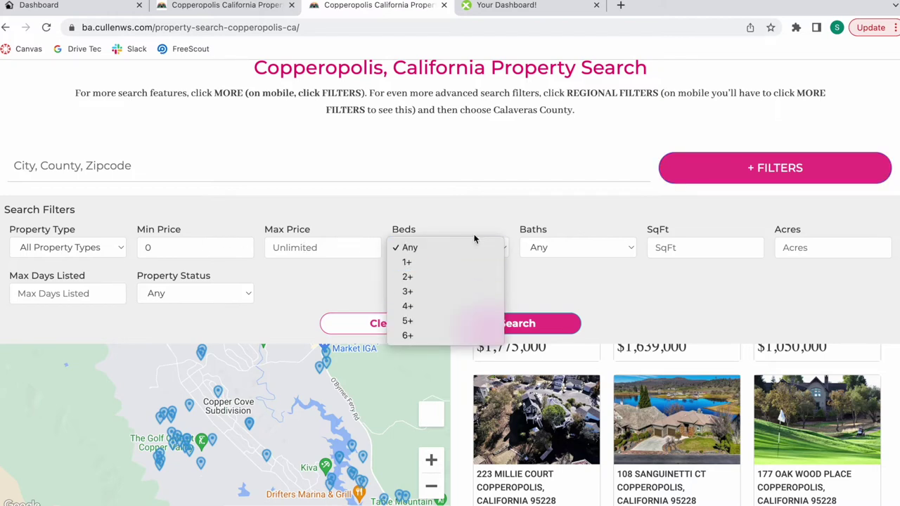
click(462, 296)
click(632, 246)
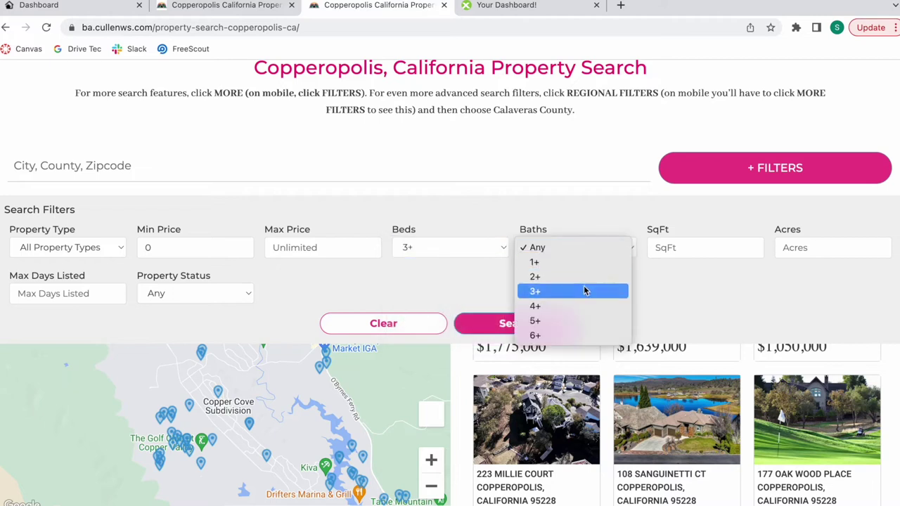
click(582, 288)
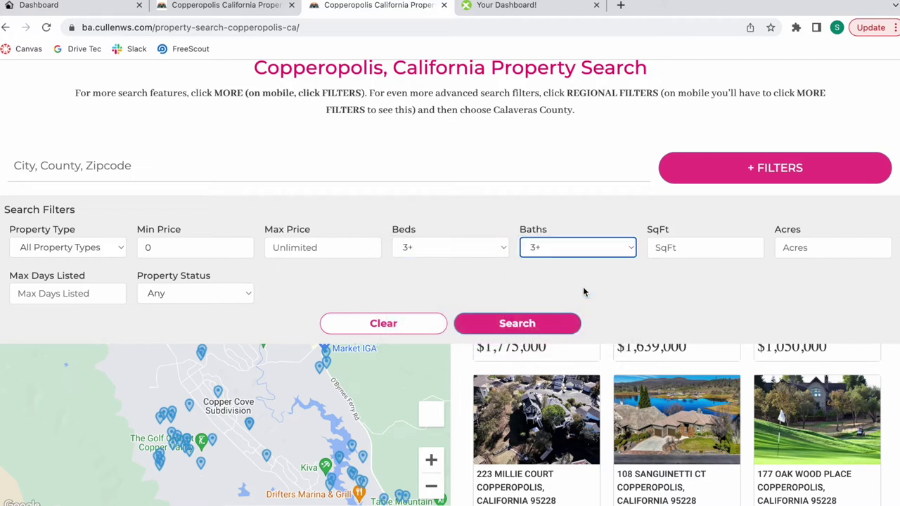
click(336, 249)
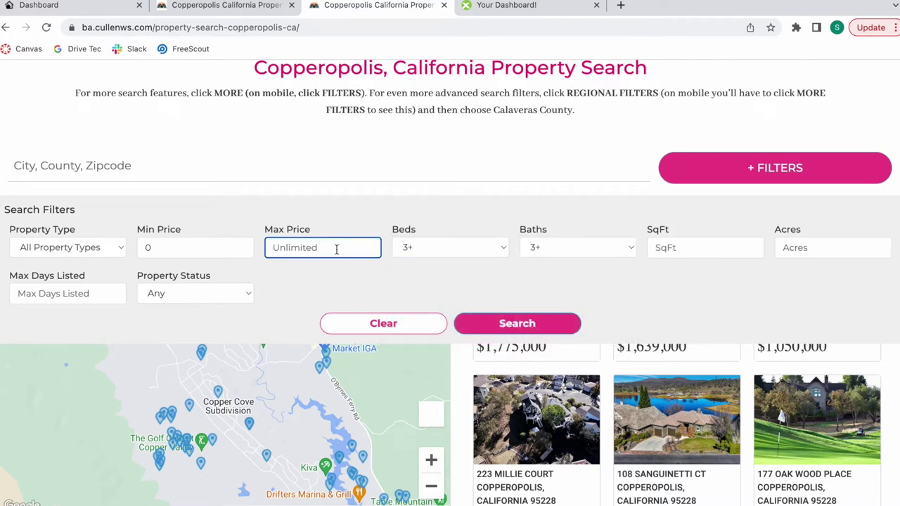
text(1500000)
click(518, 323)
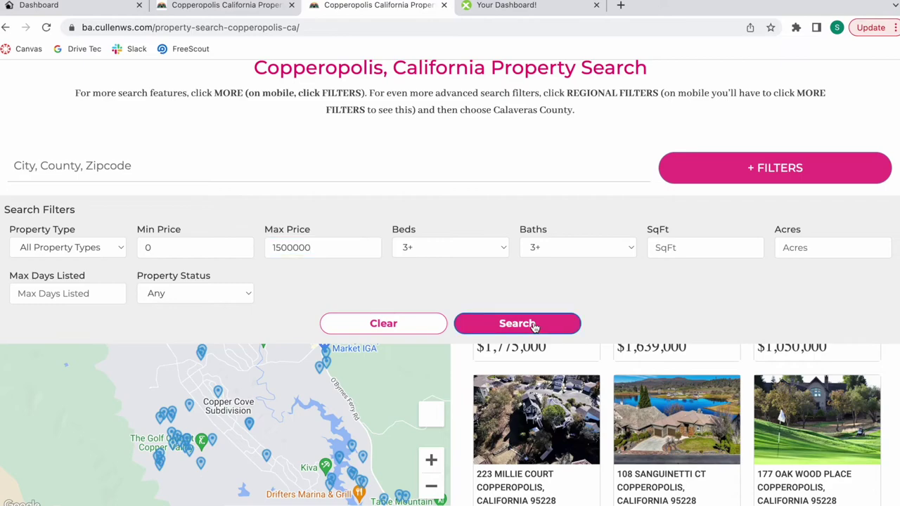
- Browse the filtered Copperopolis listings and their previews on the map
scroll(721, 268, down, 7)
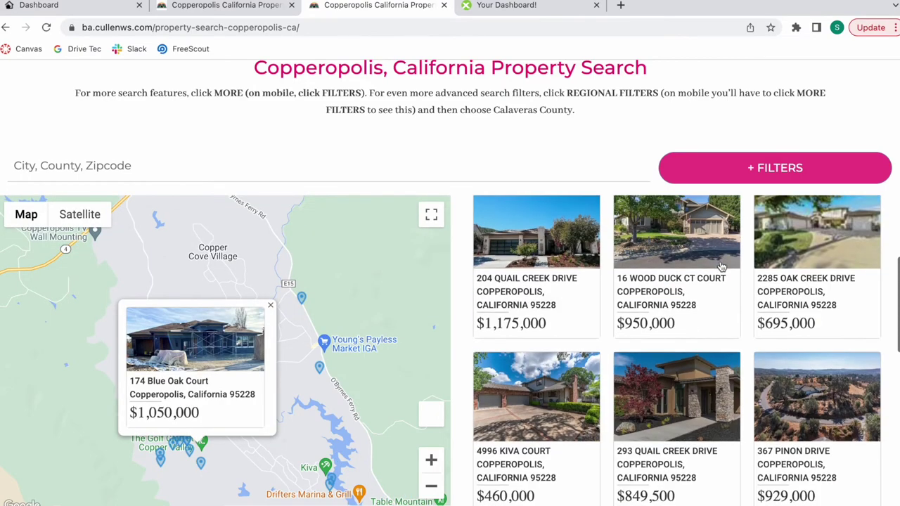
scroll(720, 267, down, 5)
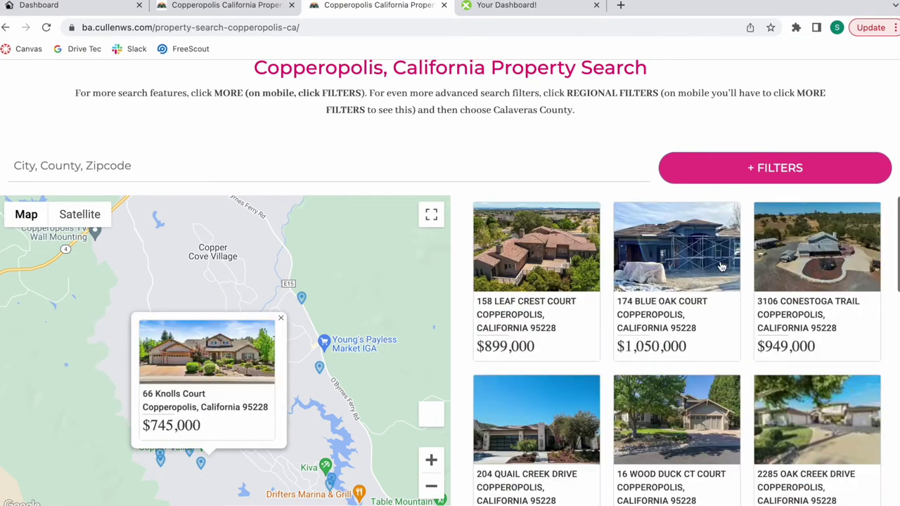
scroll(225, 351, up, 3)
- Look through the suggested cities and change the search location to Angels Camp
click(178, 166)
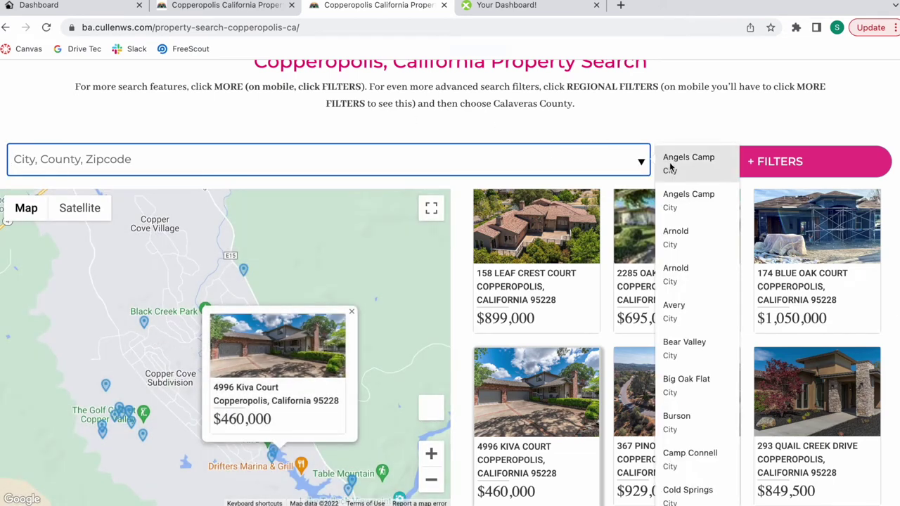
scroll(706, 278, down, 3)
scroll(701, 355, down, 4)
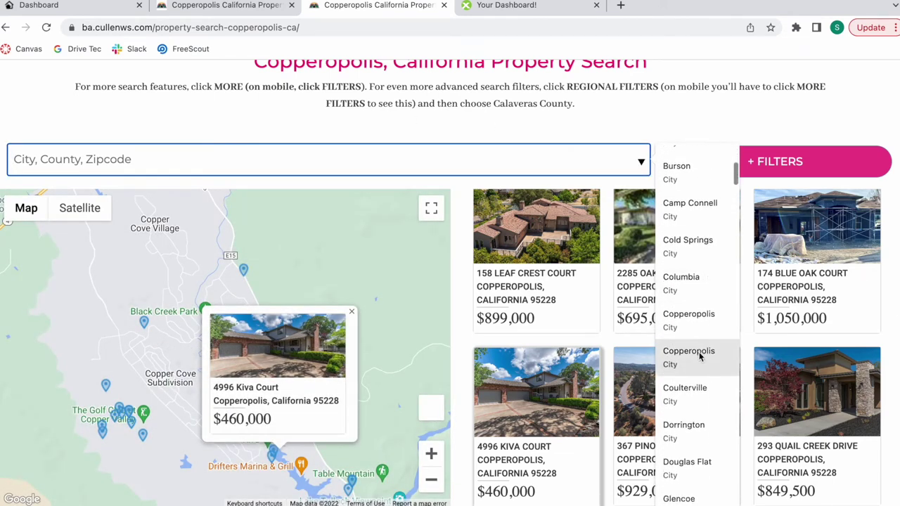
scroll(699, 360, down, 2)
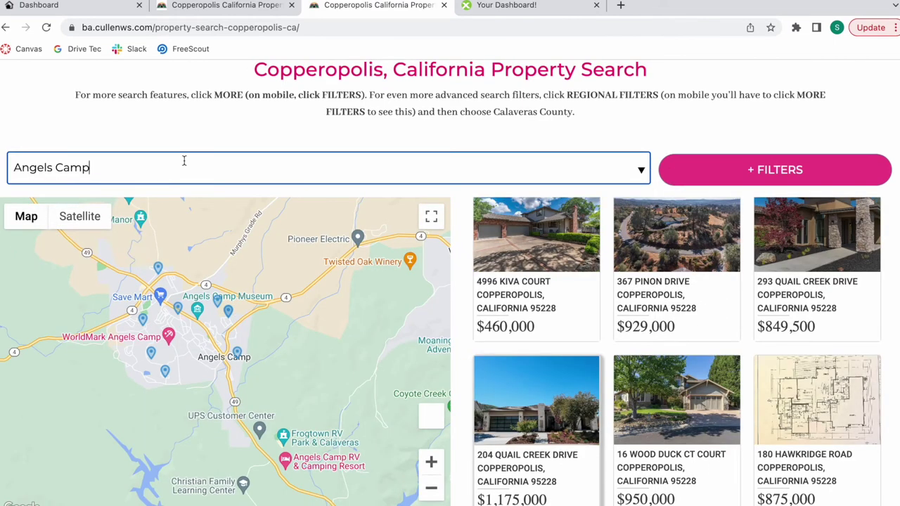
click(184, 160)
- Open an Angels Camp listing from its map pin and examine the sign-up form fields over the page
click(217, 298)
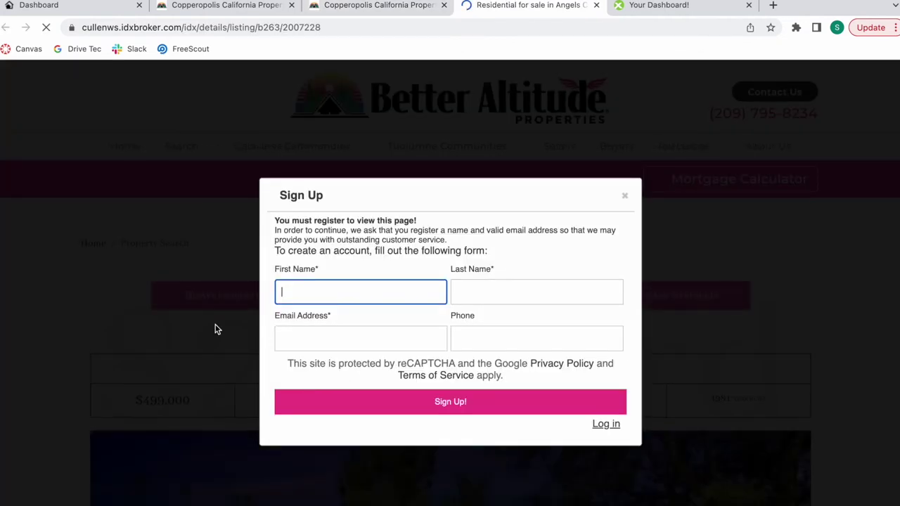
click(331, 272)
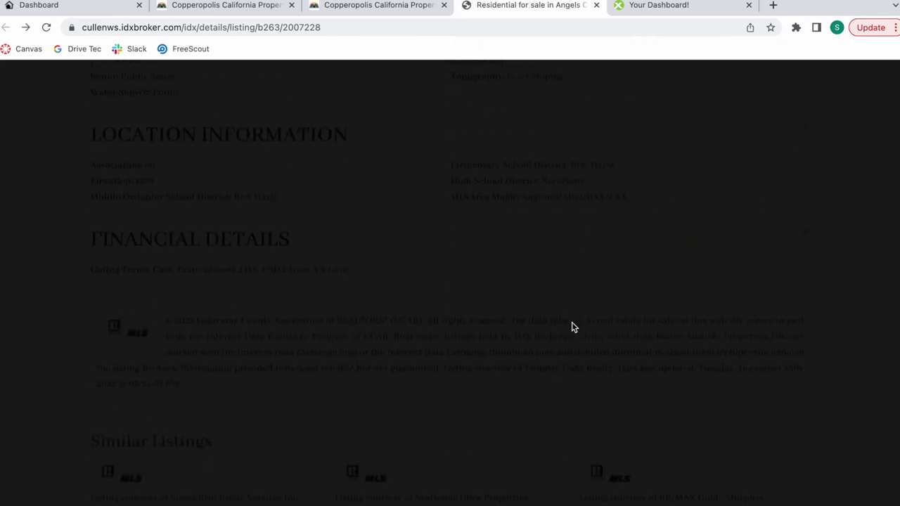
scroll(571, 327, up, 20)
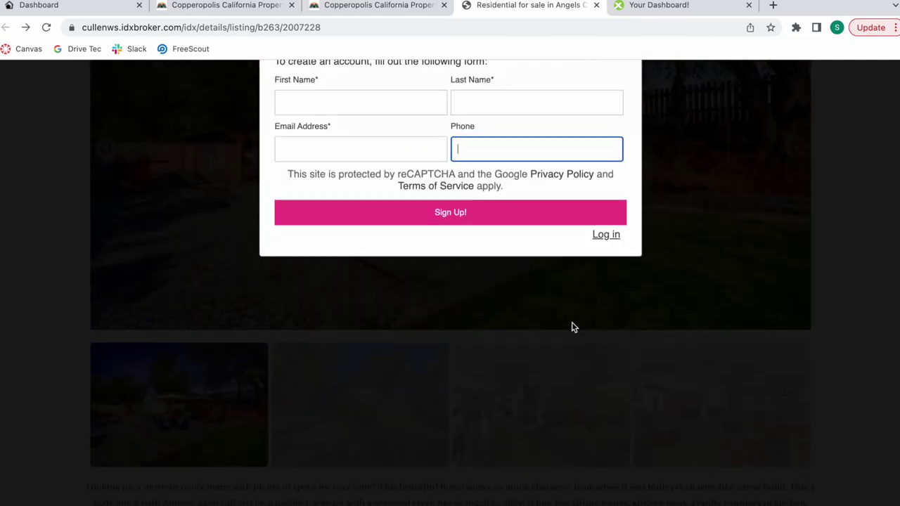
scroll(571, 325, up, 5)
- Switch to the IDX Broker dashboard, show the Leads options, and return to the Copperopolis property search page
key(ctrl+Tab)
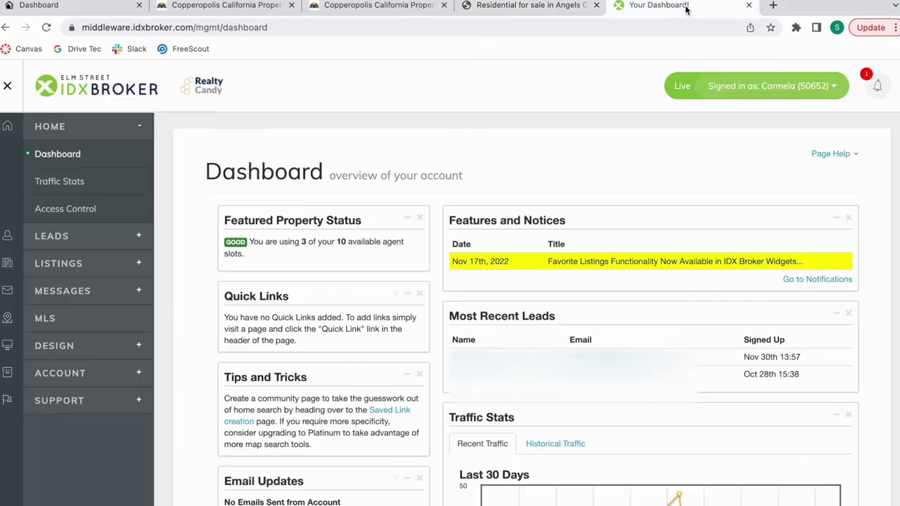
click(83, 238)
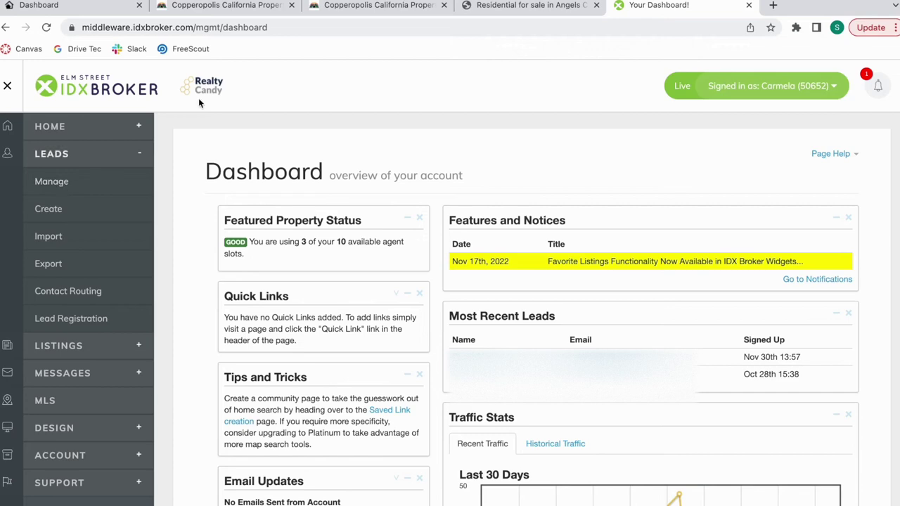
click(162, 10)
scroll(633, 179, up, 3)
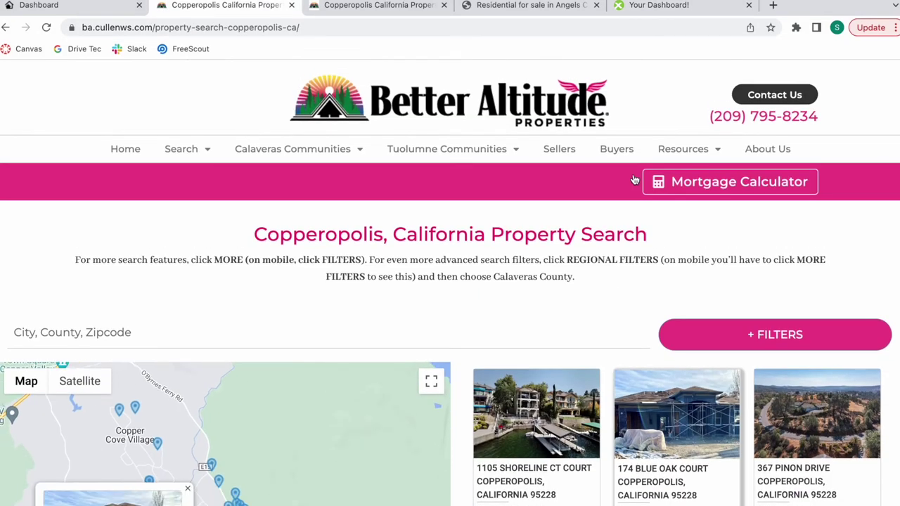
scroll(633, 178, down, 2)
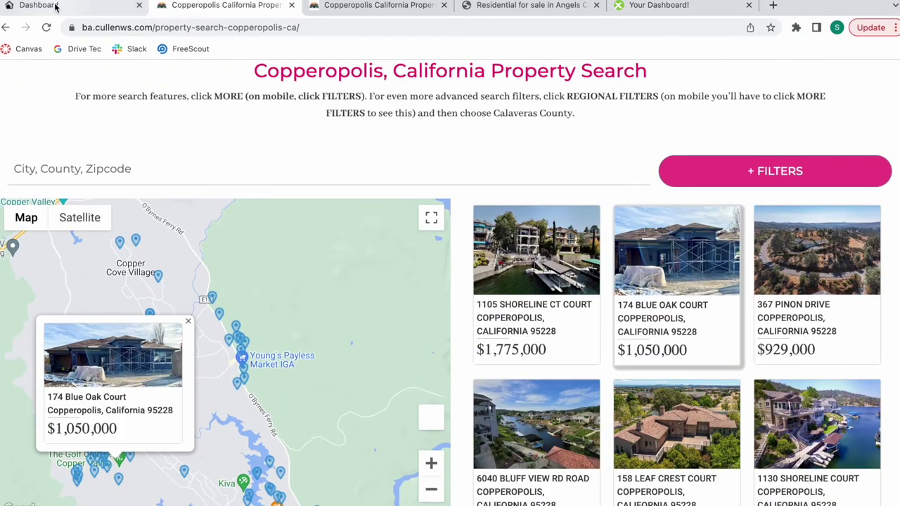
- View the Google Map Widget Pro setup in IDXAddons, glance at the Copperopolis search page and return to IDXAddons
click(56, 7)
scroll(364, 222, up, 15)
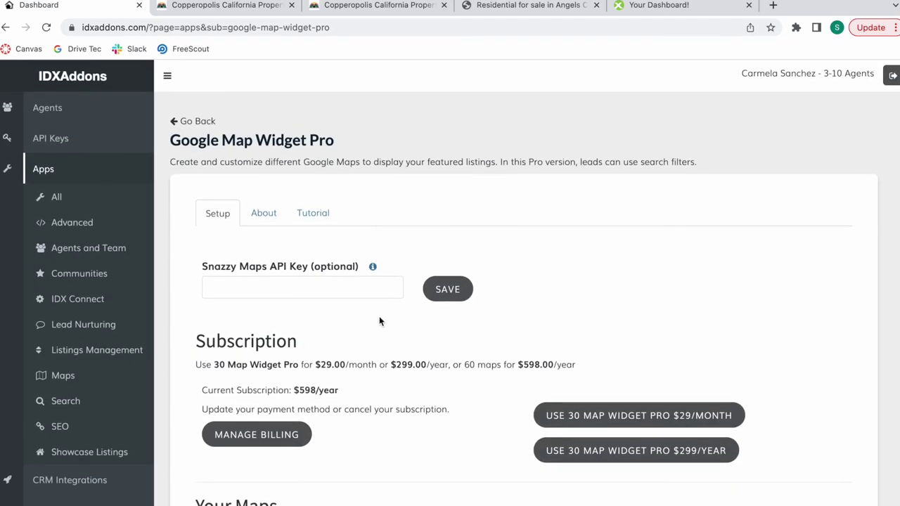
click(203, 6)
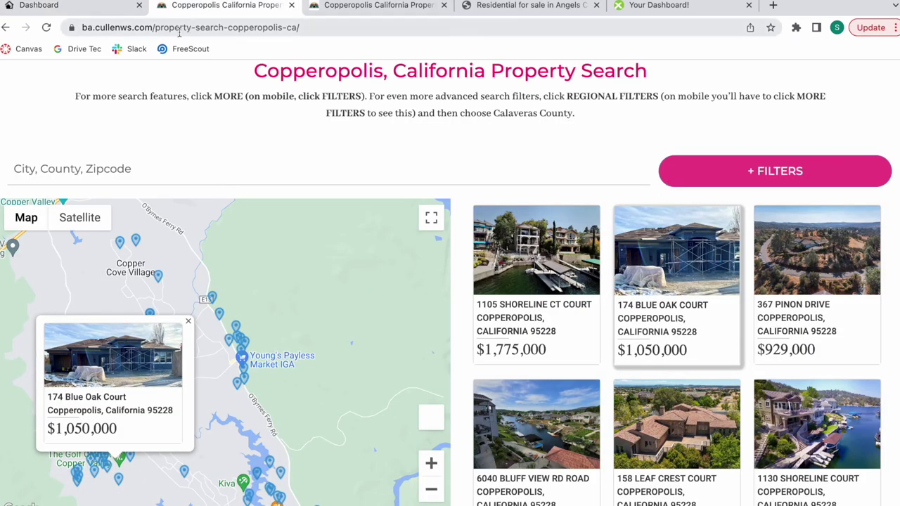
click(97, 7)
- Go back to the IDXAddons app list, open the basic Google Map Widget and look over its setup page
click(211, 126)
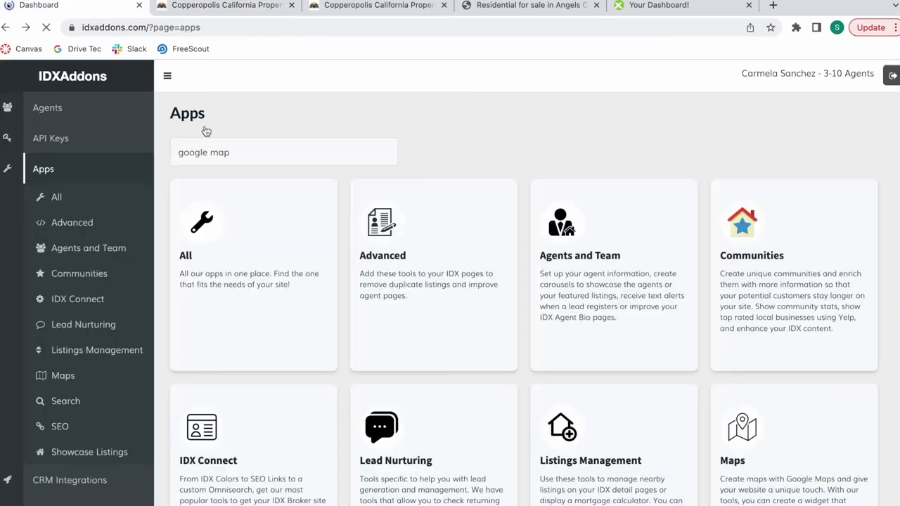
scroll(351, 282, down, 2)
click(432, 332)
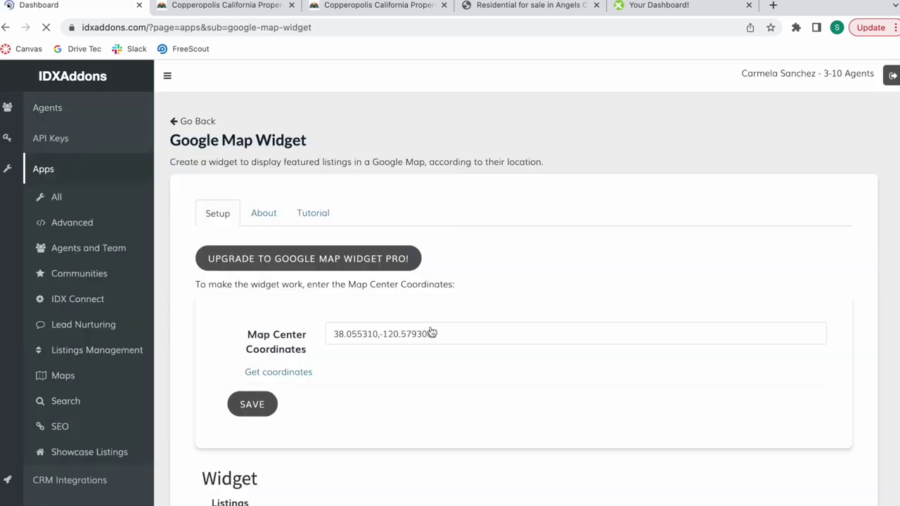
scroll(432, 333, down, 5)
scroll(431, 333, up, 5)
- Open realtycandy.com/free in a new tab, read through the free access offer and return to the Google Map Widget setup in IDXAddons
key(ctrl+t)
text(realty)
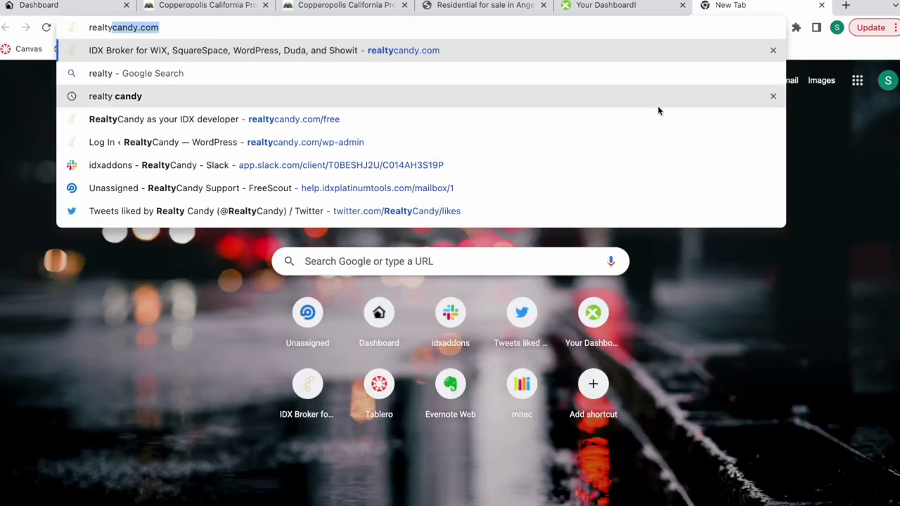
click(417, 120)
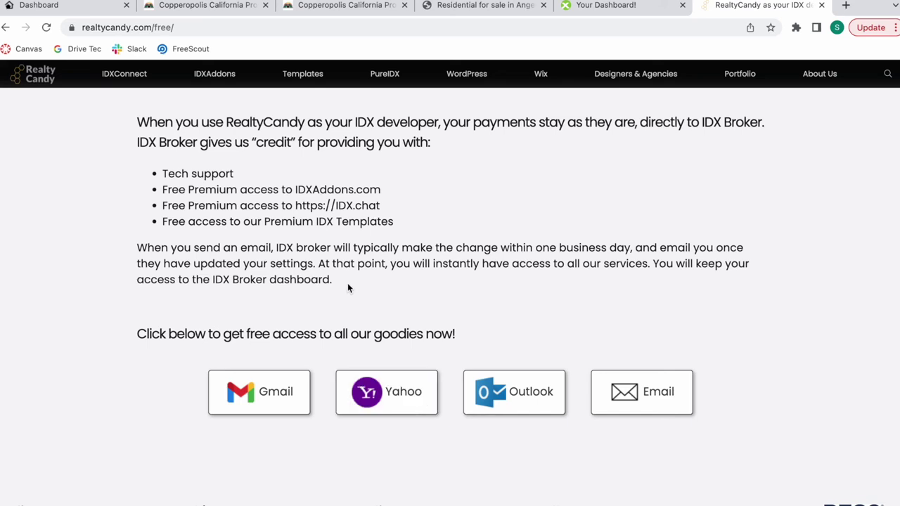
scroll(347, 288, up, 10)
click(39, 5)
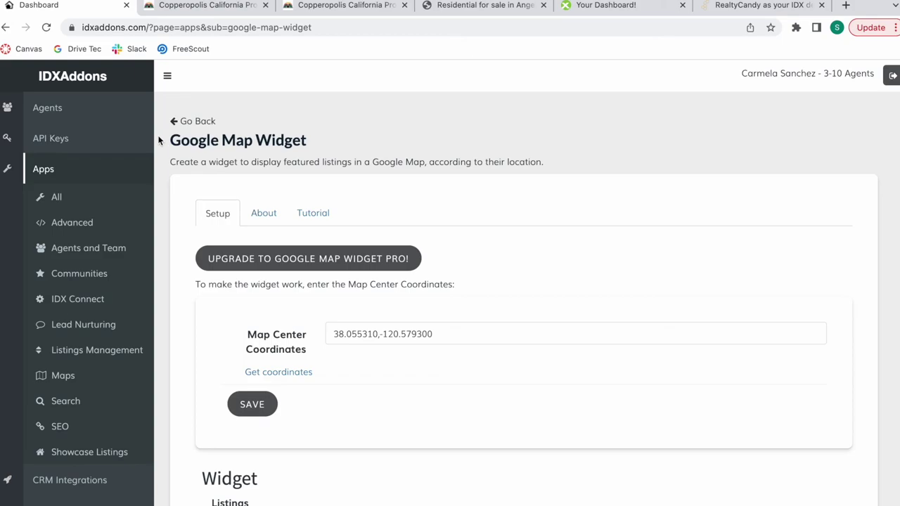